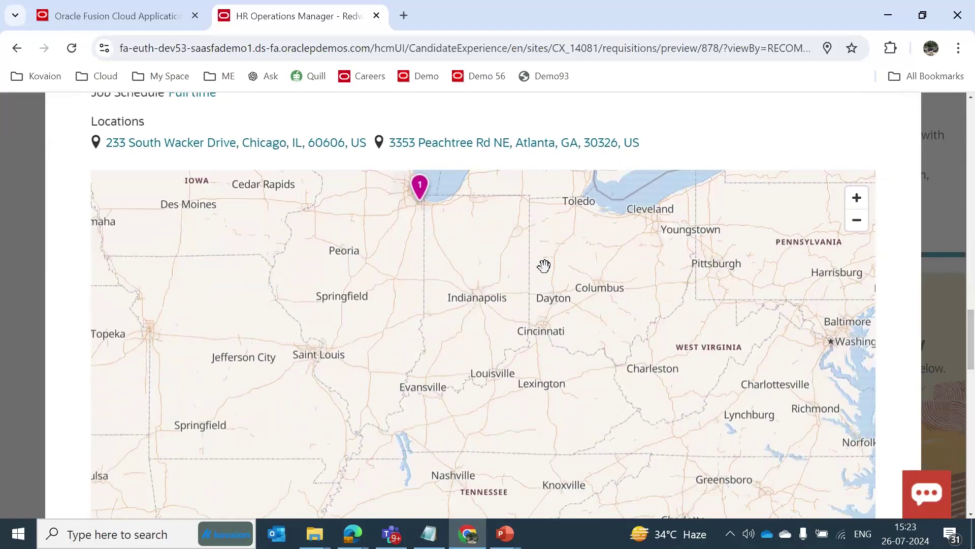
# Zoom the map out to both job locations, review Similar Jobs, and start the HR Operations Manager application.
pyautogui.click(855, 224)
pyautogui.scroll(-2, 973, 320)
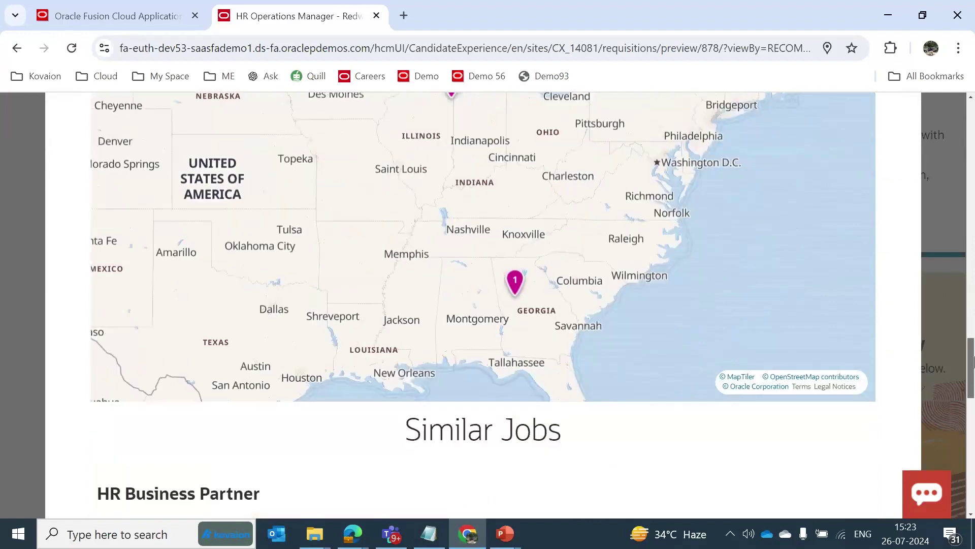
pyautogui.moveTo(972, 344); pyautogui.dragTo(973, 394)
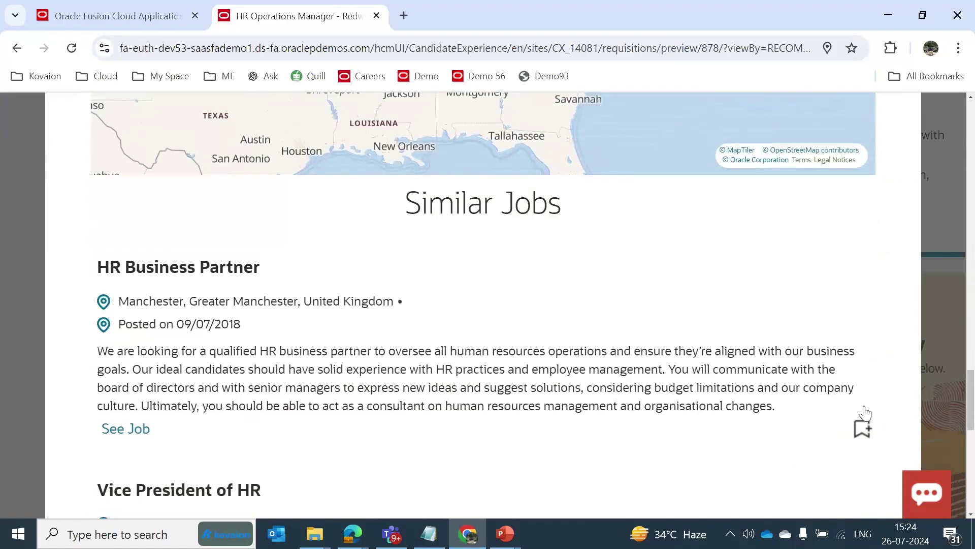
pyautogui.moveTo(972, 394); pyautogui.dragTo(973, 404)
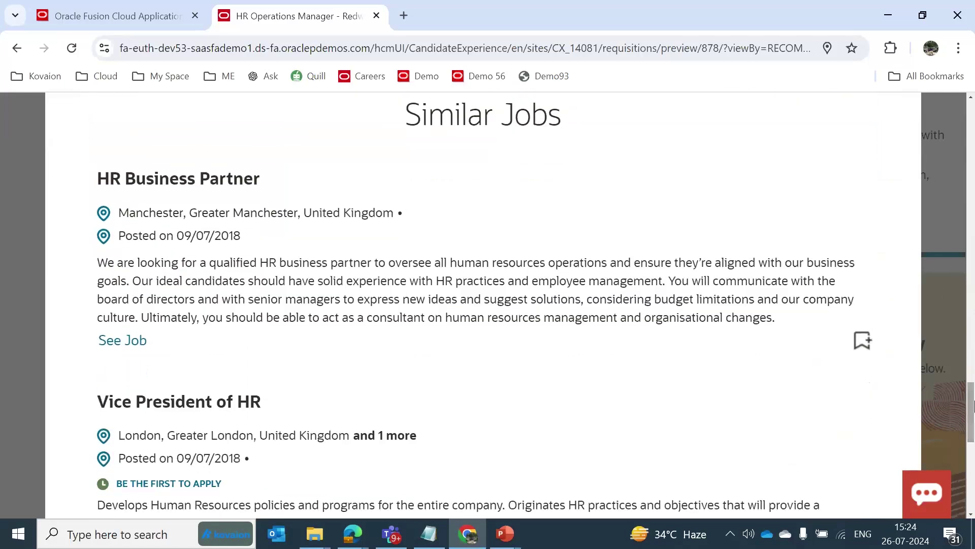
pyautogui.moveTo(973, 406); pyautogui.dragTo(972, 383)
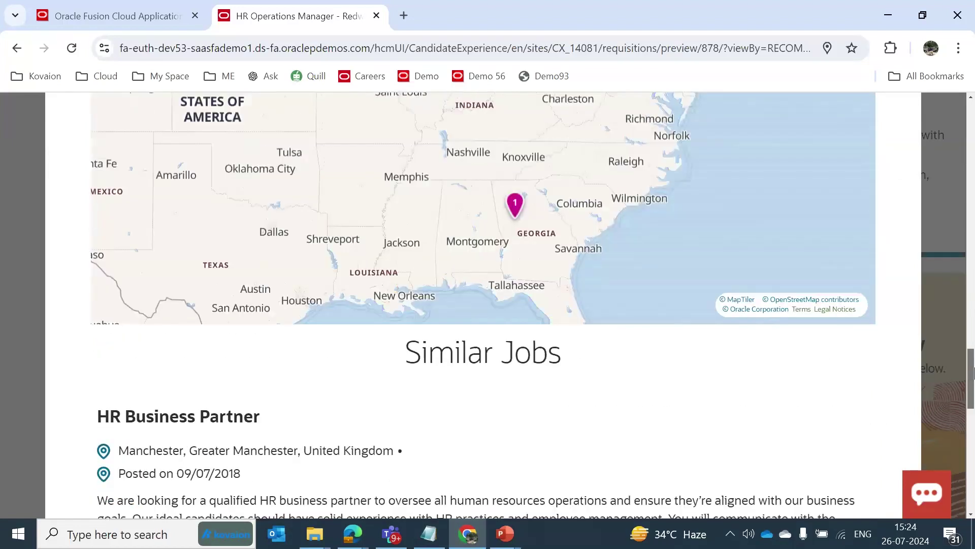
pyautogui.scroll(15, 503, 301)
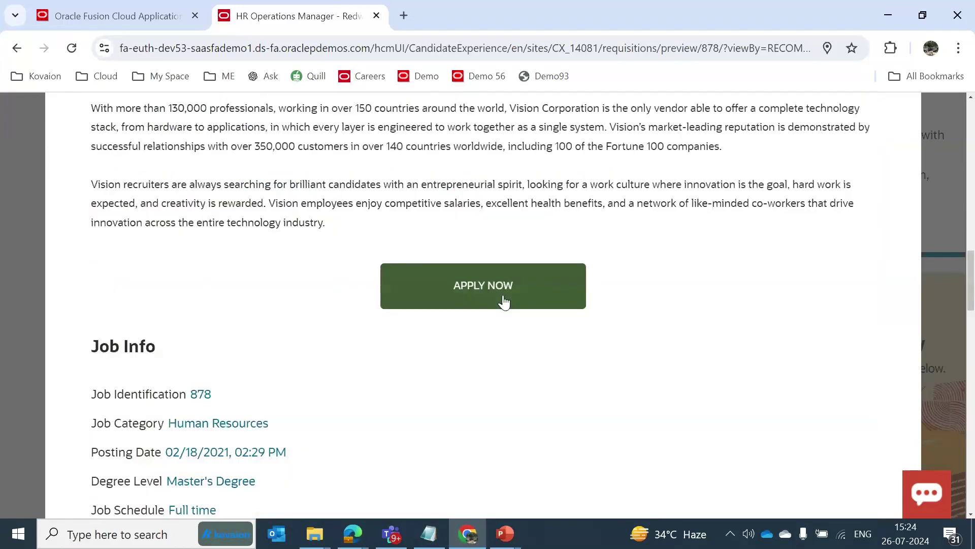
pyautogui.click(490, 303)
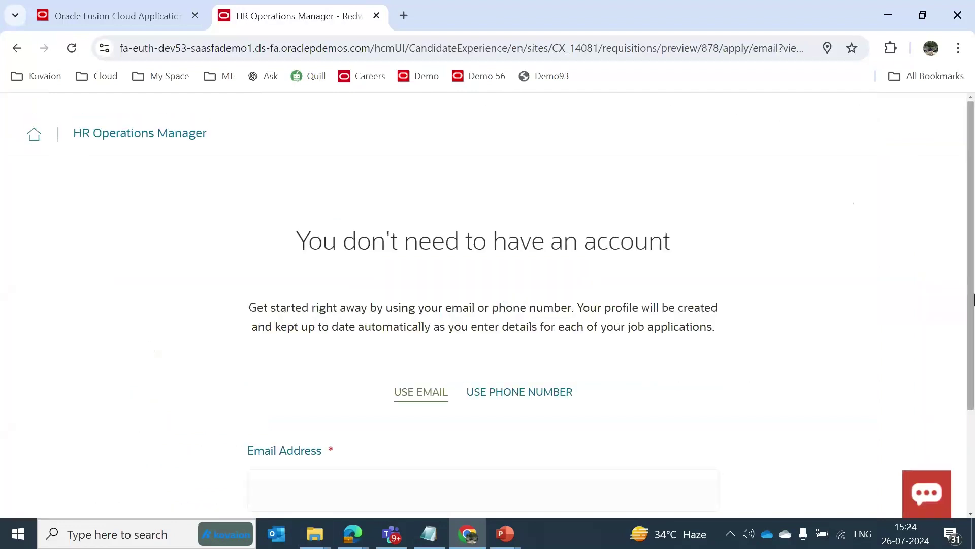
# Enter the candidate's email address and continue to the four-page application form.
pyautogui.scroll(-2, 353, 361)
pyautogui.click(316, 402)
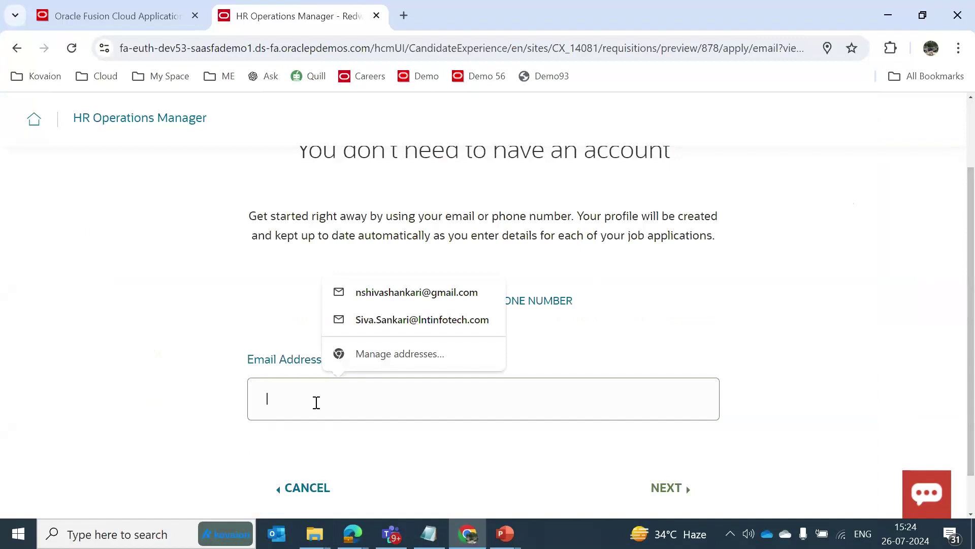
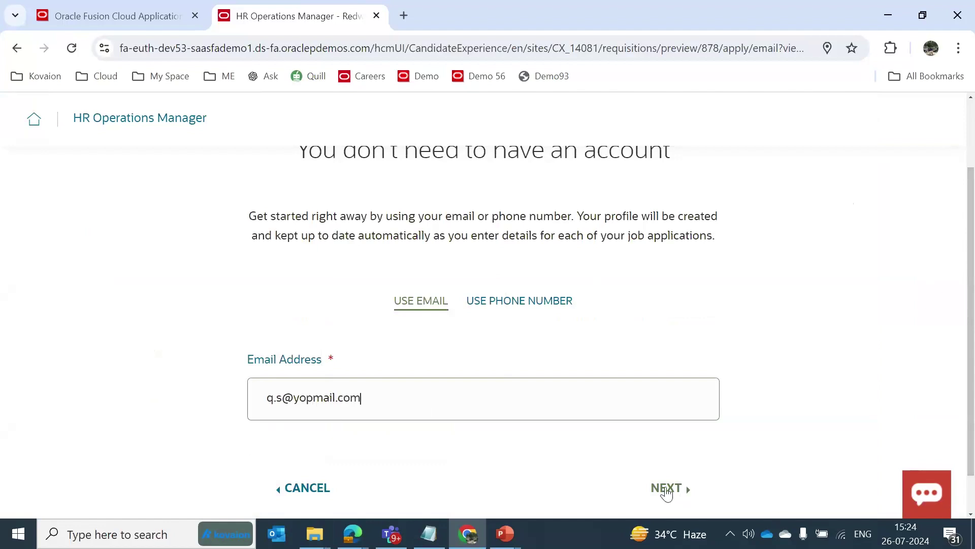
pyautogui.click(686, 487)
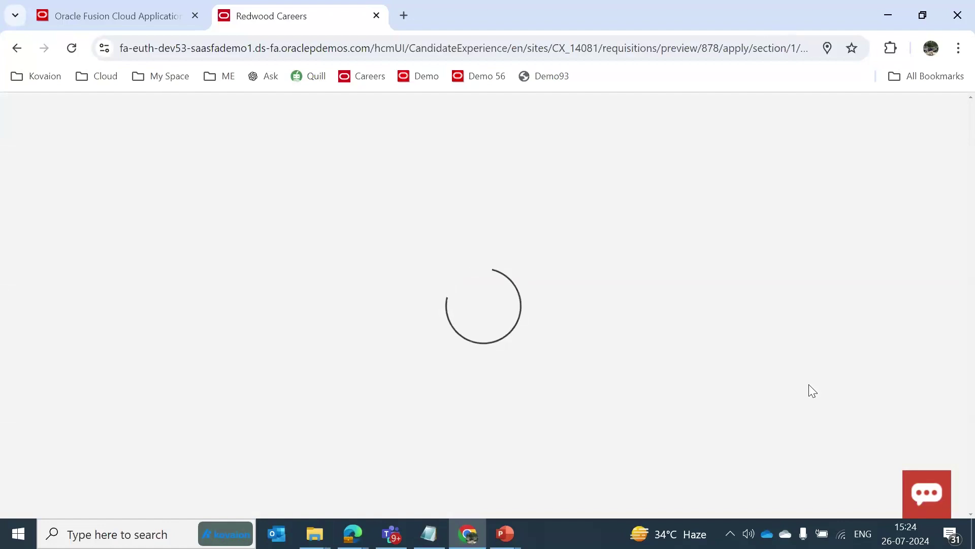
pyautogui.scroll(-8, 809, 390)
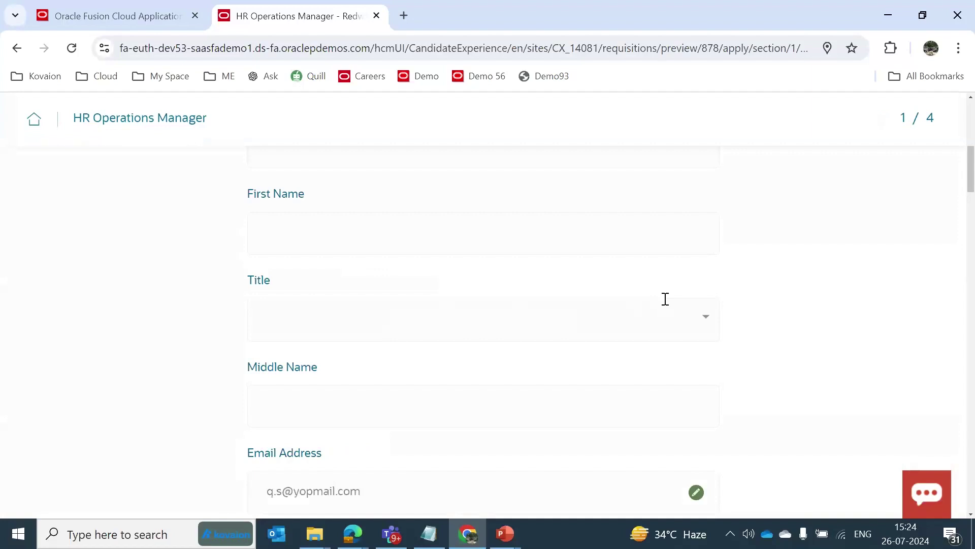
pyautogui.moveTo(972, 174); pyautogui.dragTo(973, 126)
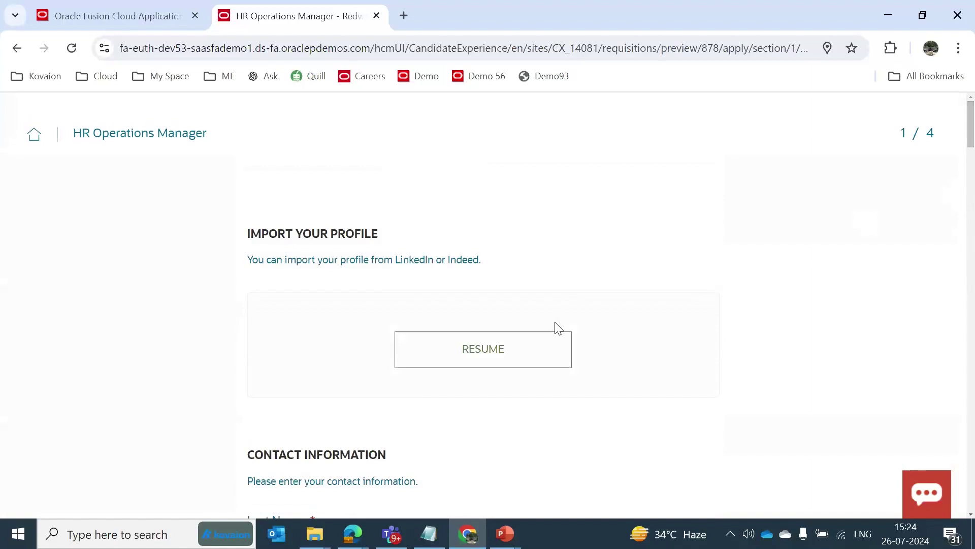
# Import the candidate's profile from the resume file.
pyautogui.click(514, 354)
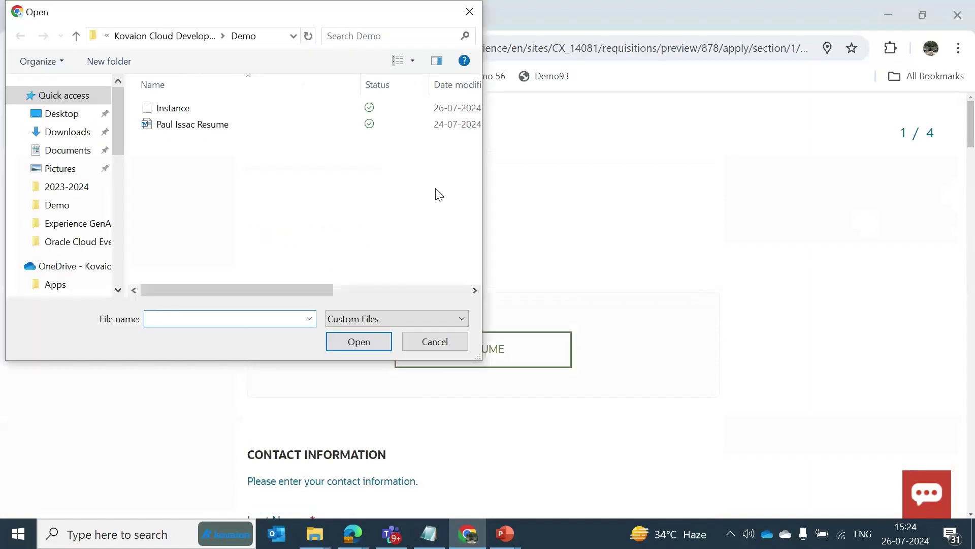
pyautogui.doubleClick(205, 127)
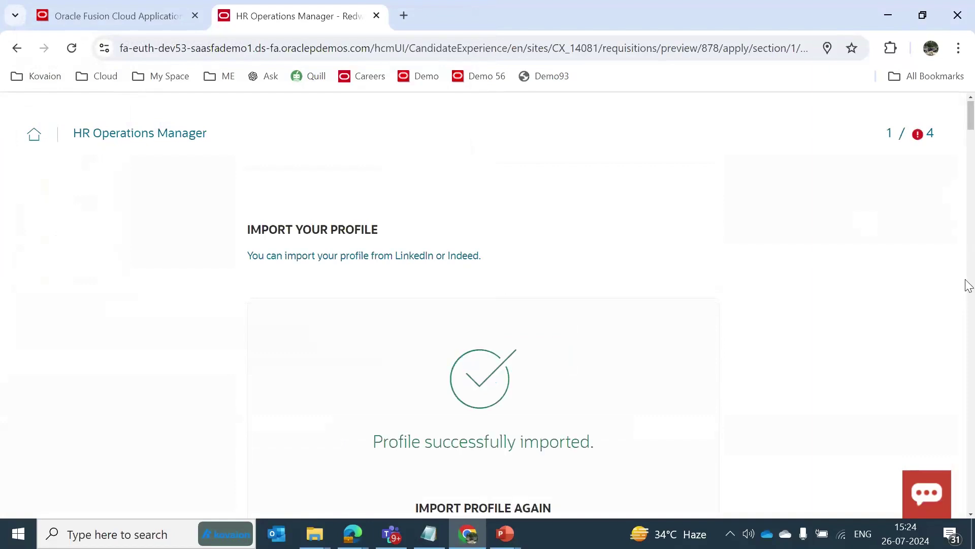
pyautogui.moveTo(972, 124); pyautogui.dragTo(972, 157)
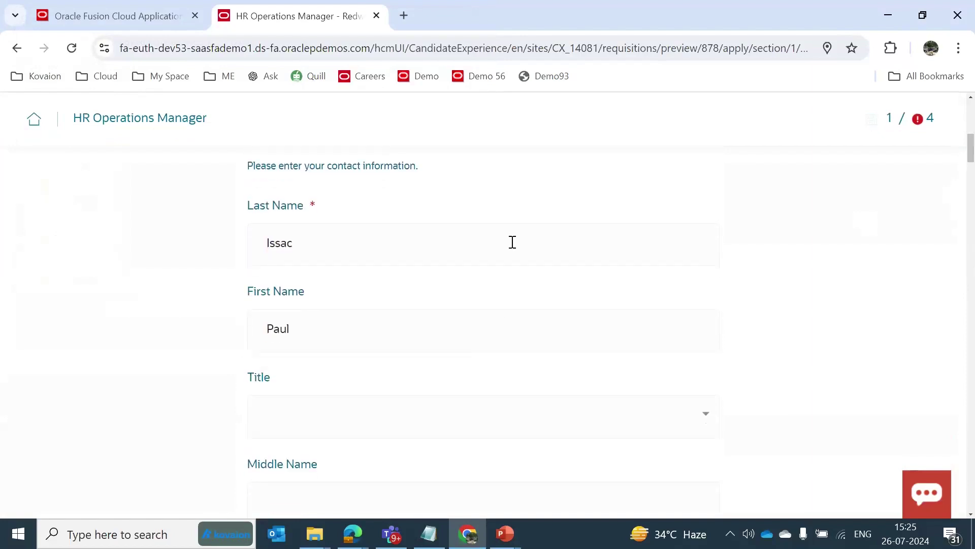
pyautogui.moveTo(971, 157); pyautogui.dragTo(971, 203)
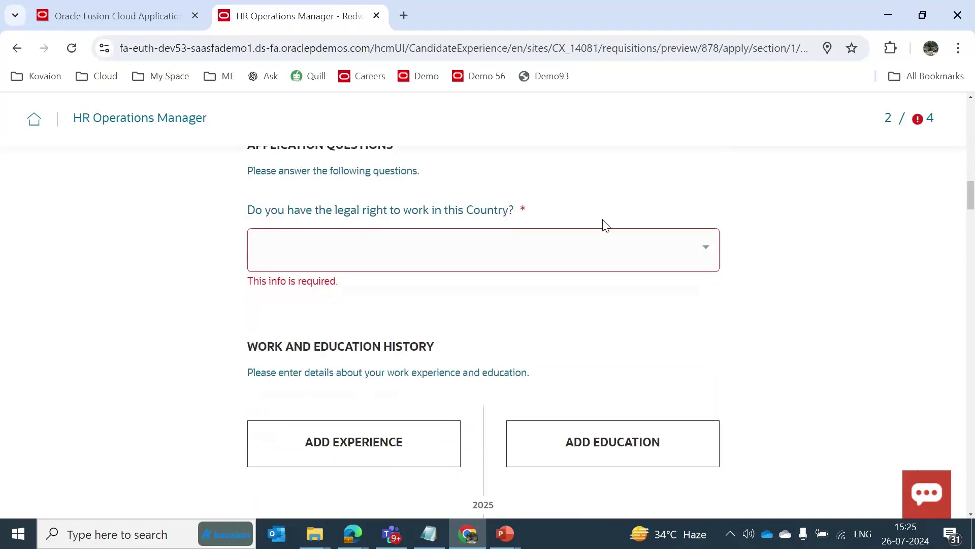
# Answer Yes to the legal right to work question.
pyautogui.click(706, 257)
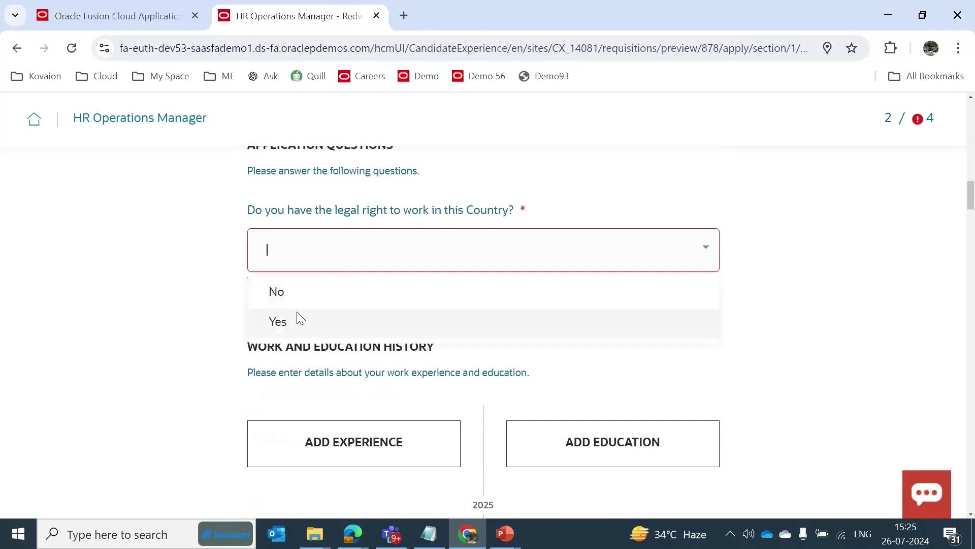
pyautogui.click(320, 322)
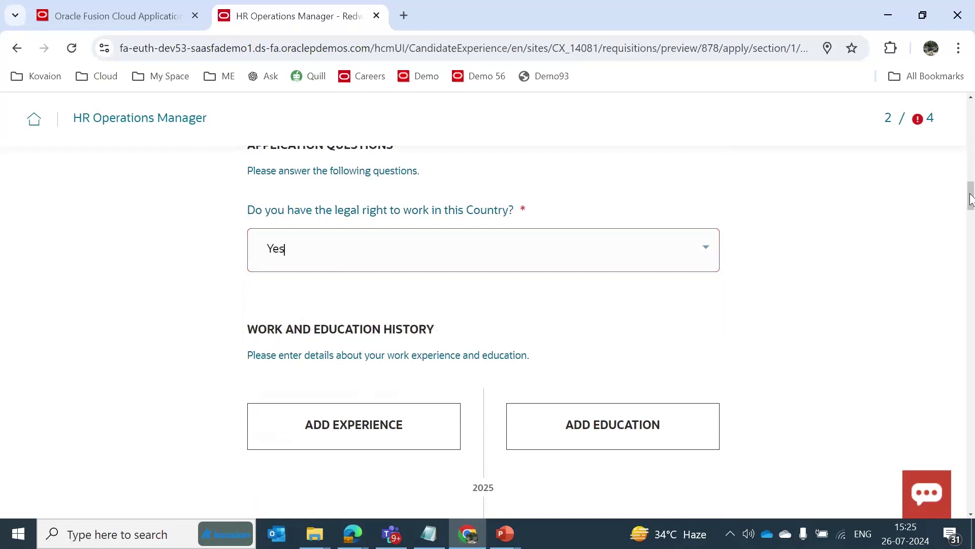
pyautogui.moveTo(971, 198); pyautogui.dragTo(972, 206)
pyautogui.scroll(-1, 972, 206)
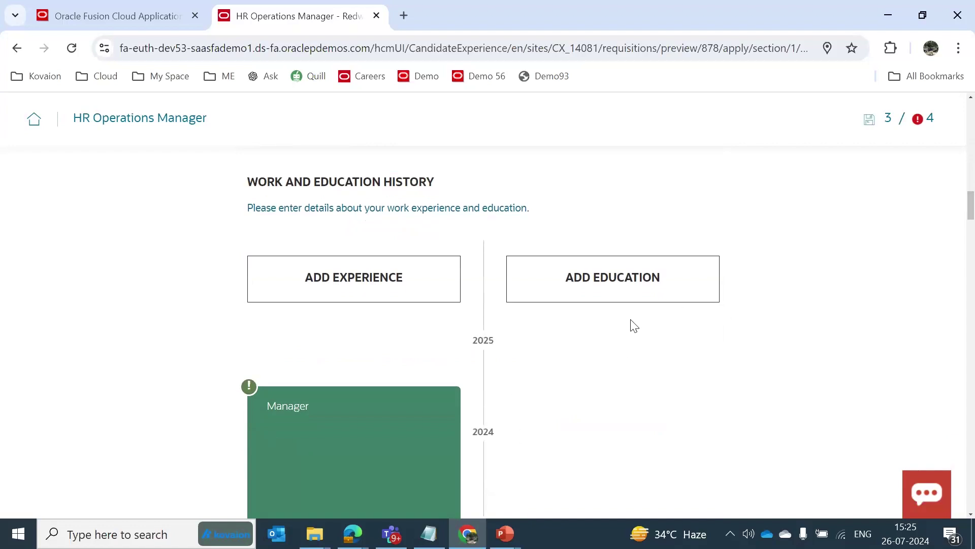
pyautogui.scroll(-3, 971, 201)
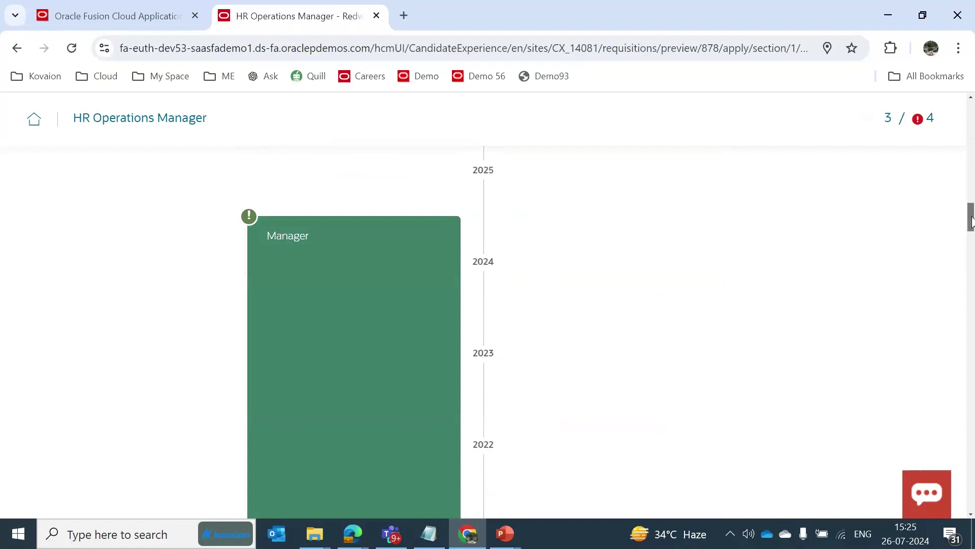
pyautogui.scroll(-1, 972, 224)
pyautogui.moveTo(972, 226); pyautogui.dragTo(972, 272)
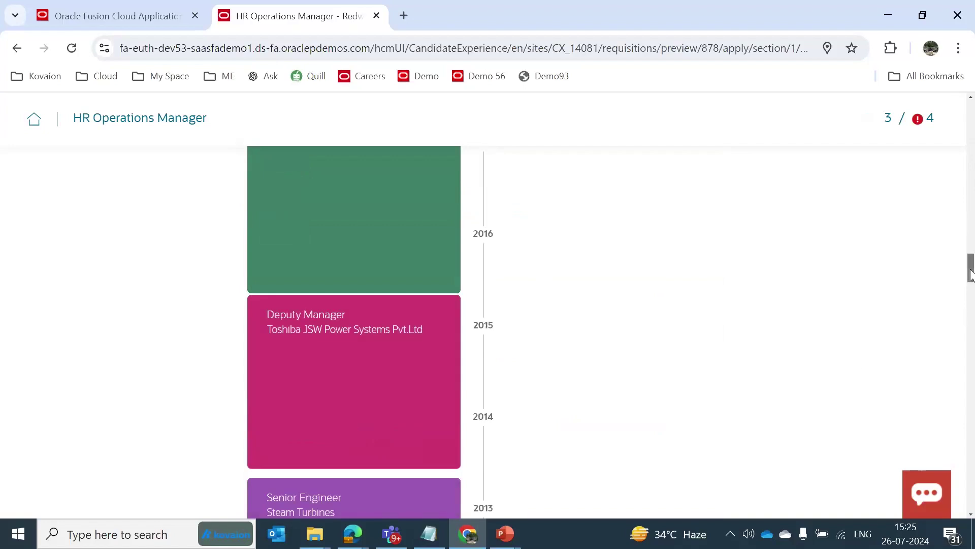
pyautogui.scroll(-2, 968, 267)
pyautogui.moveTo(972, 282); pyautogui.dragTo(972, 379)
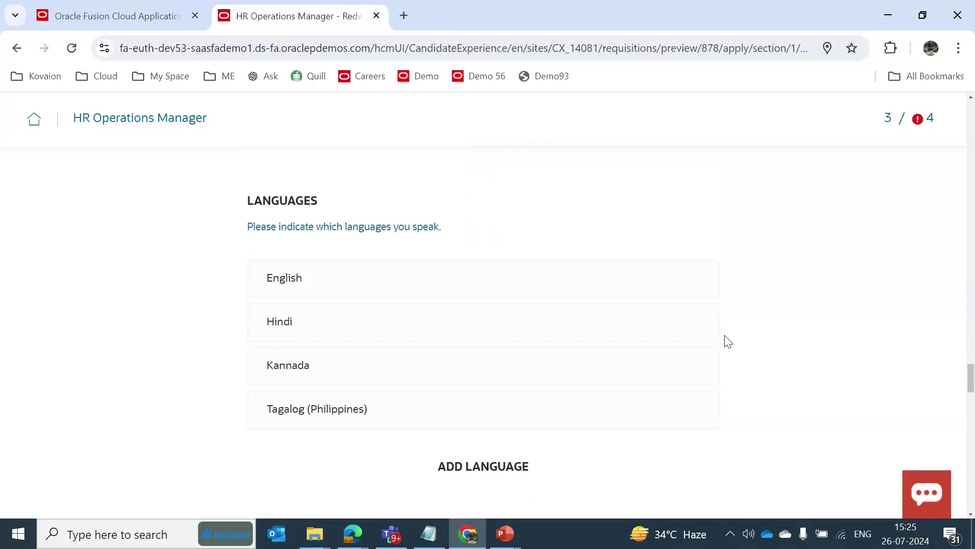
pyautogui.moveTo(972, 378); pyautogui.dragTo(973, 410)
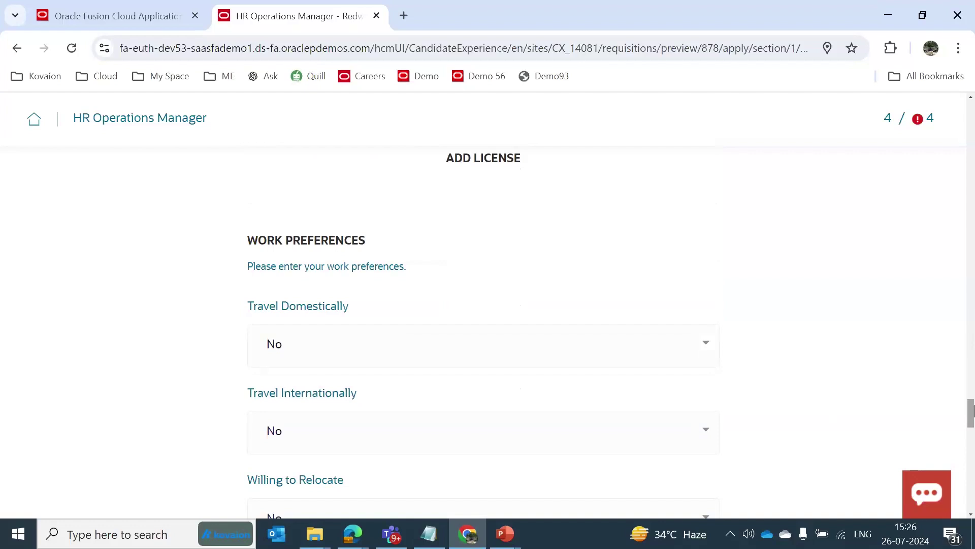
pyautogui.moveTo(973, 412); pyautogui.dragTo(973, 369)
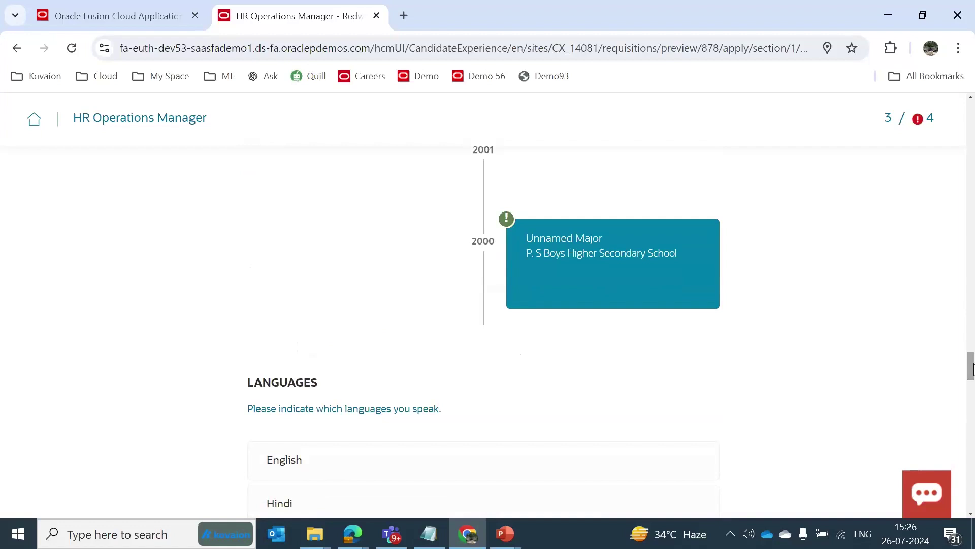
pyautogui.moveTo(972, 367); pyautogui.dragTo(972, 349)
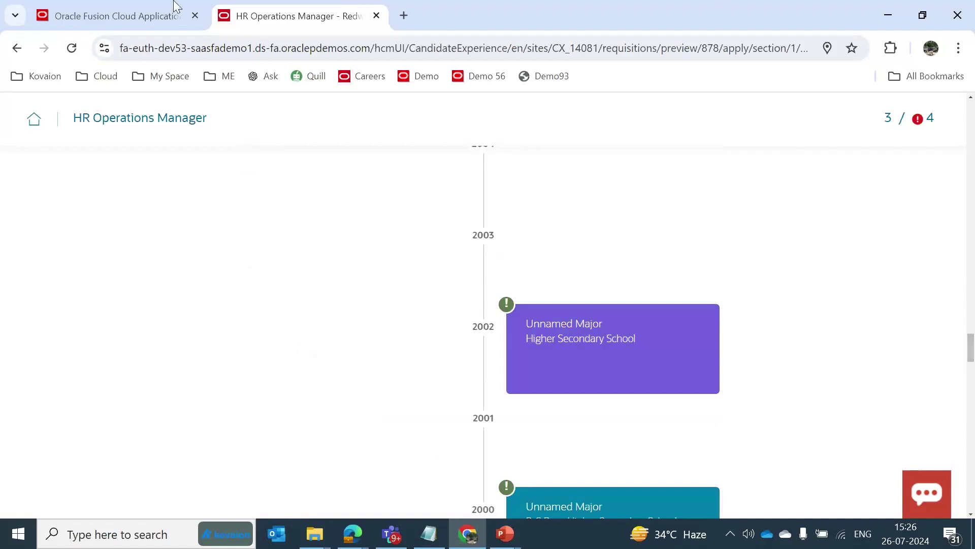
# Reload the Vision home page and open the Hiring tile under My Client Groups.
pyautogui.click(116, 13)
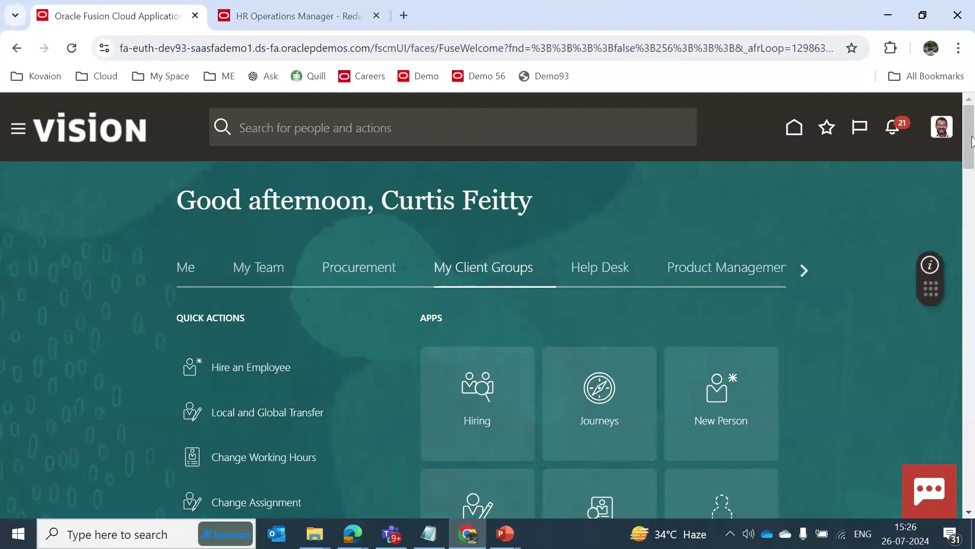
pyautogui.scroll(-2, 972, 142)
pyautogui.scroll(2, 972, 142)
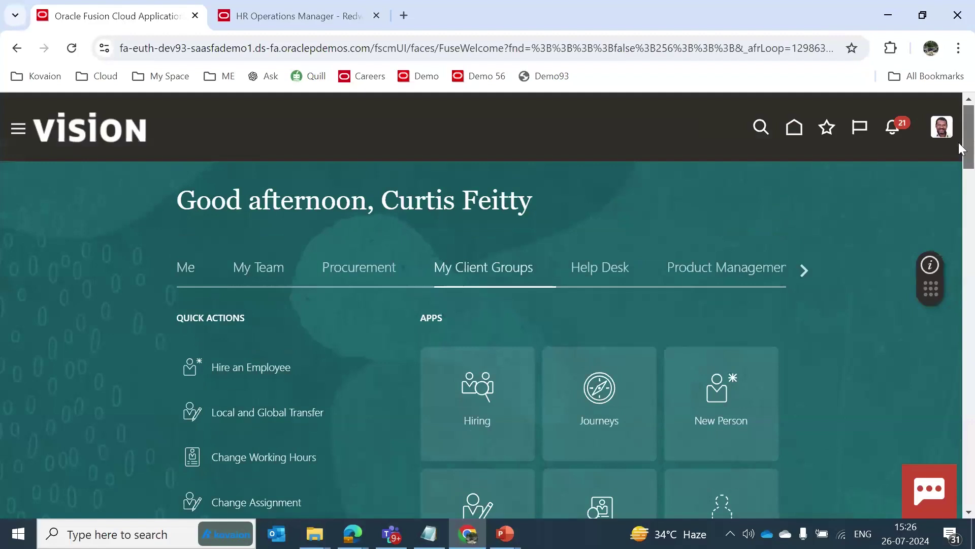
pyautogui.click(86, 135)
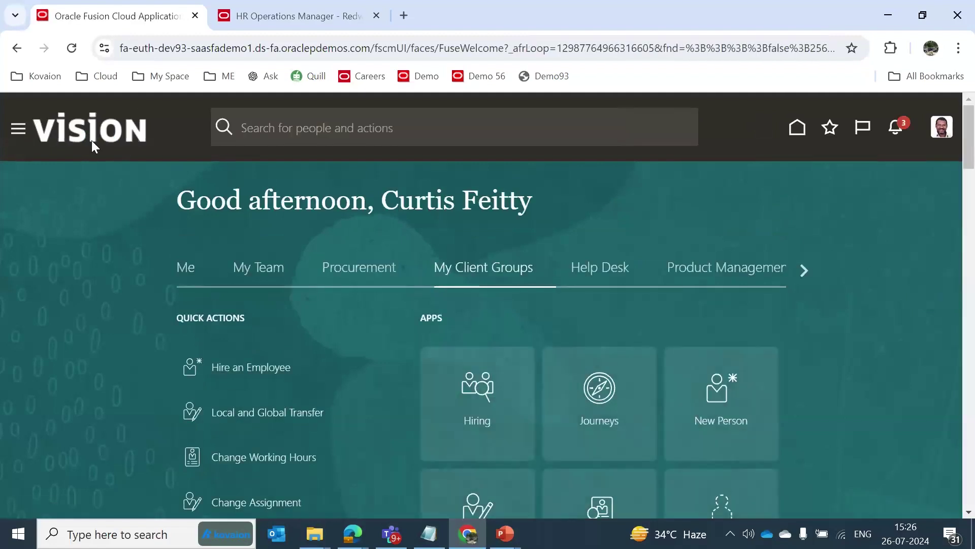
pyautogui.scroll(-2, 526, 306)
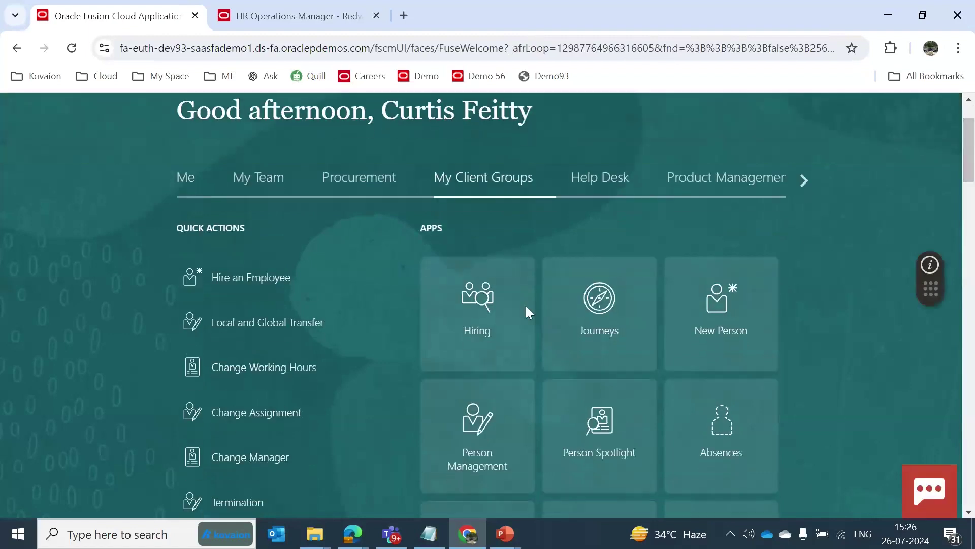
pyautogui.click(470, 327)
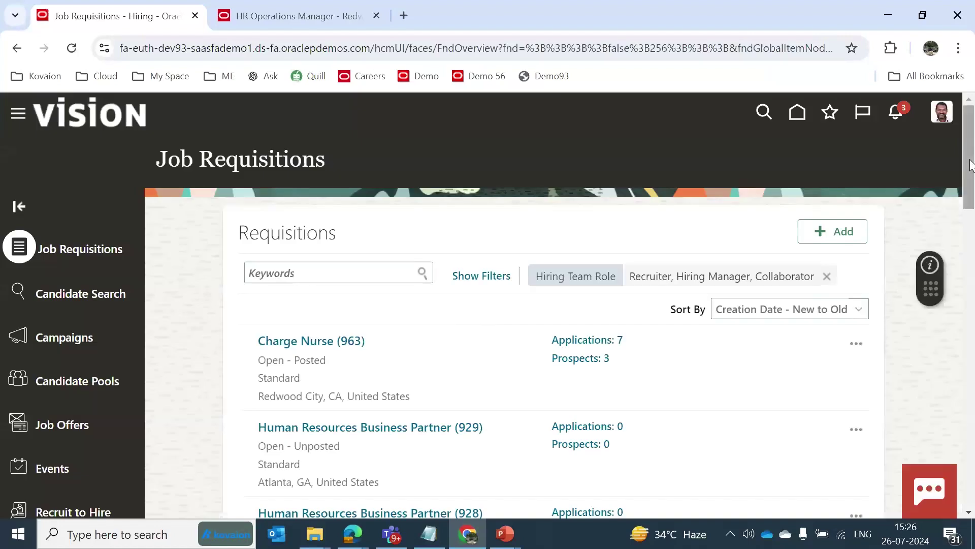
# Open the HR Operations Manager (878) requisition from the Job Requisitions list.
pyautogui.scroll(-2, 970, 186)
pyautogui.moveTo(971, 186); pyautogui.dragTo(971, 317)
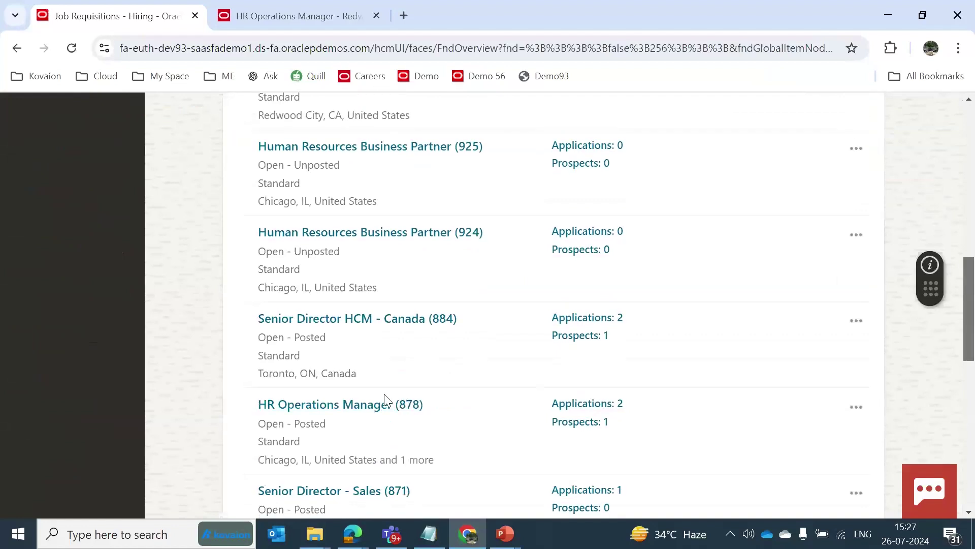
pyautogui.click(374, 406)
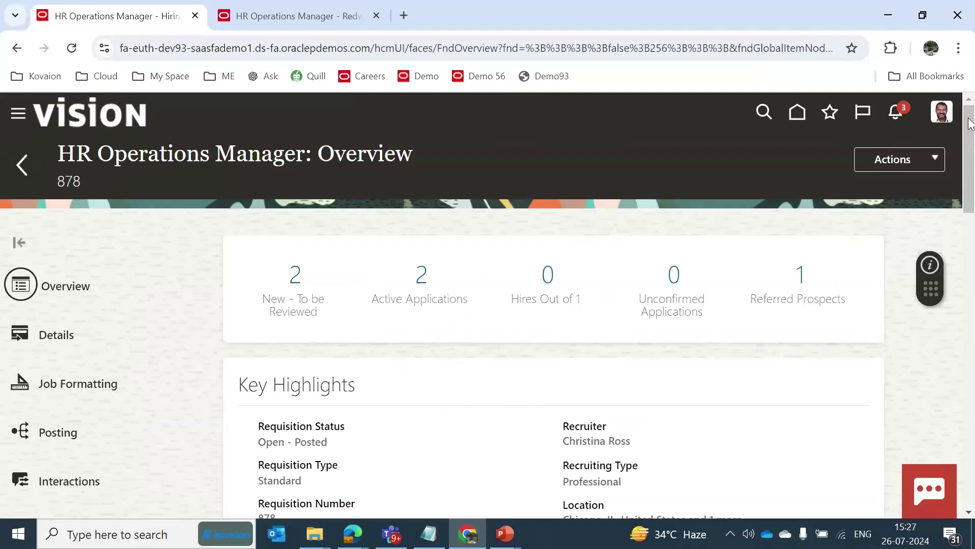
pyautogui.moveTo(970, 122); pyautogui.dragTo(972, 160)
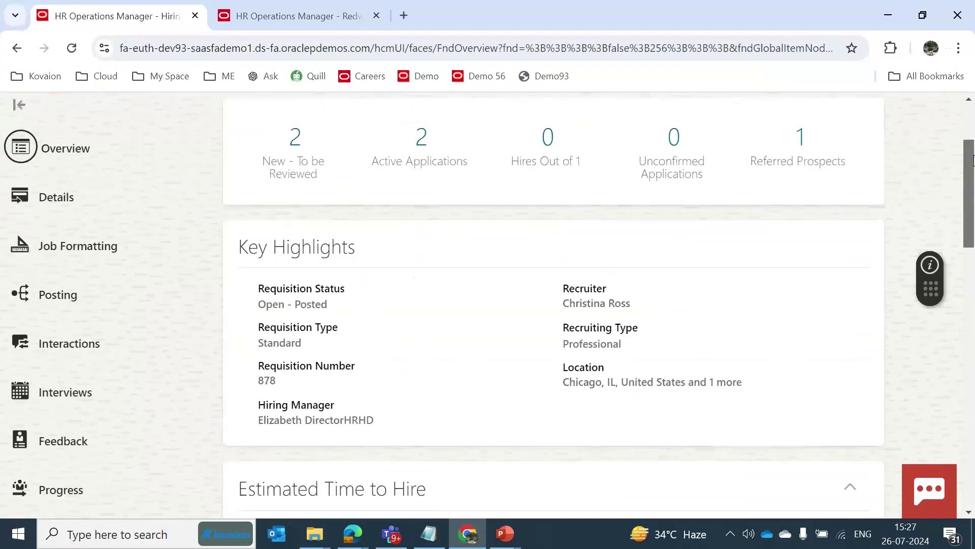
pyautogui.scroll(-6, 549, 173)
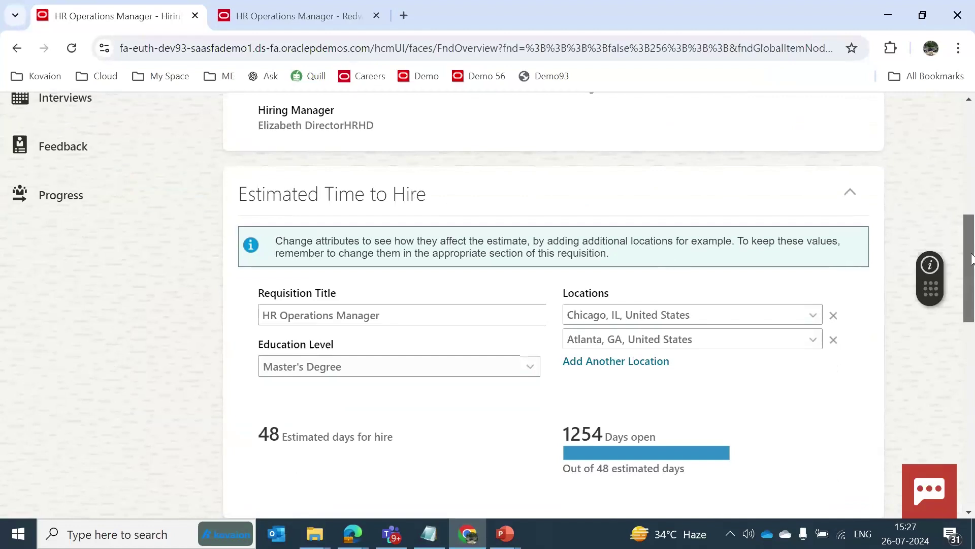
pyautogui.scroll(-1, 972, 260)
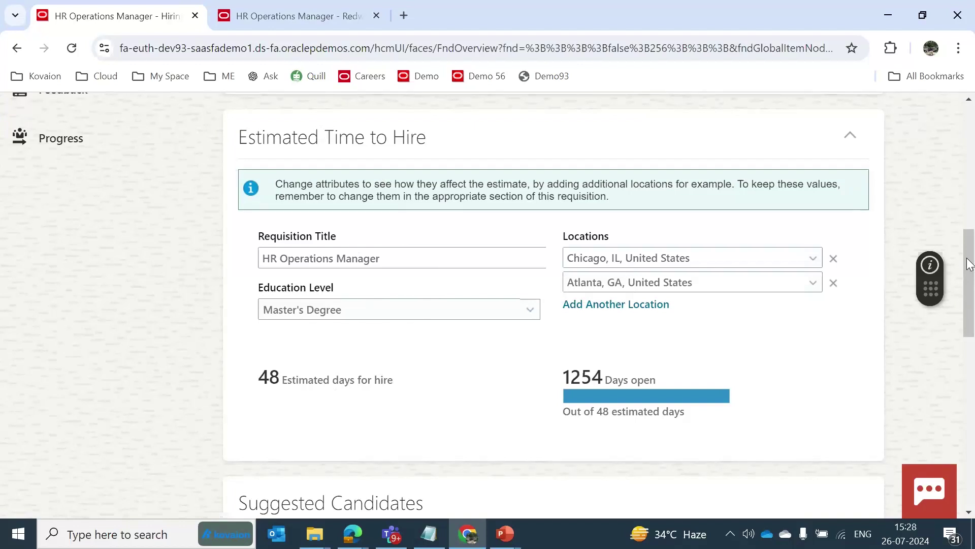
pyautogui.moveTo(970, 264); pyautogui.dragTo(973, 350)
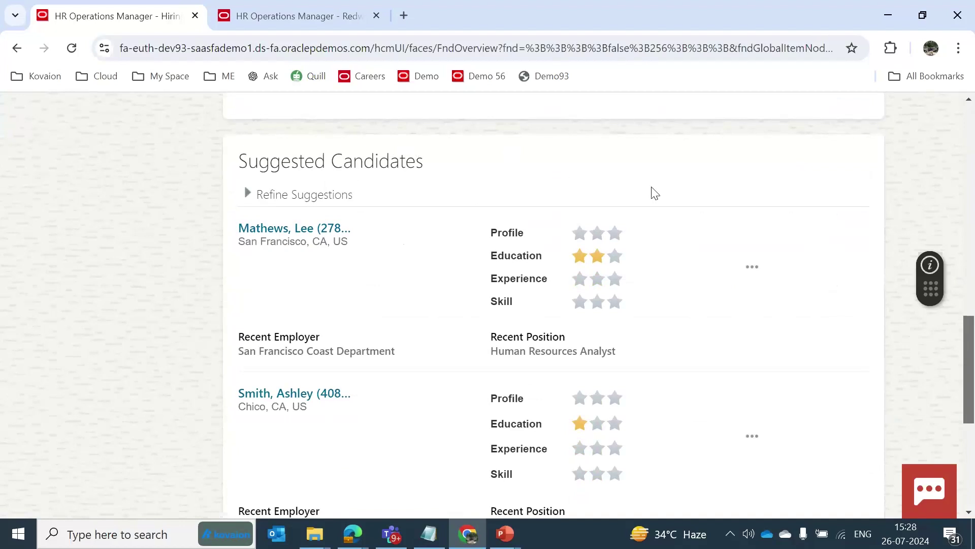
pyautogui.moveTo(970, 351); pyautogui.dragTo(971, 356)
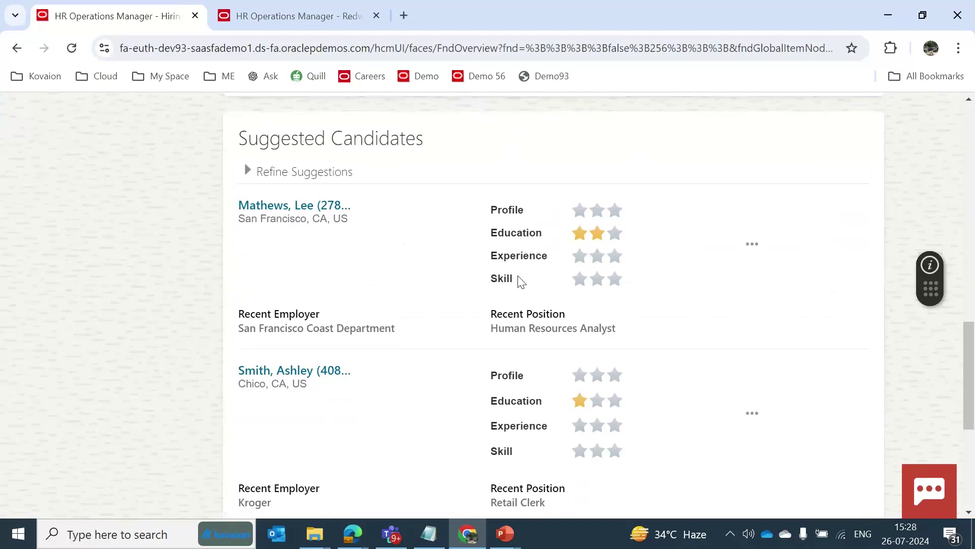
# Open the first suggested candidate's profile and check its Actions menu choices.
pyautogui.click(297, 207)
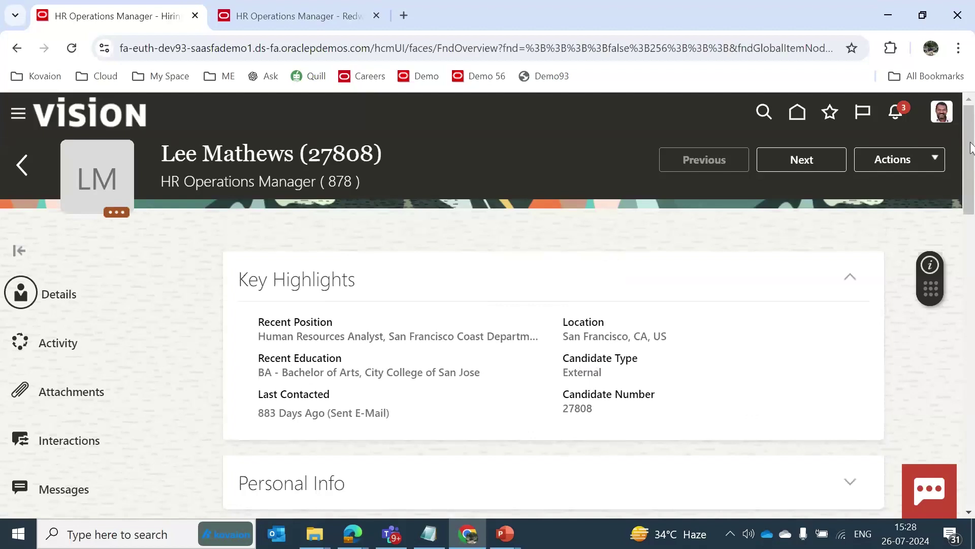
pyautogui.moveTo(971, 149); pyautogui.dragTo(973, 137)
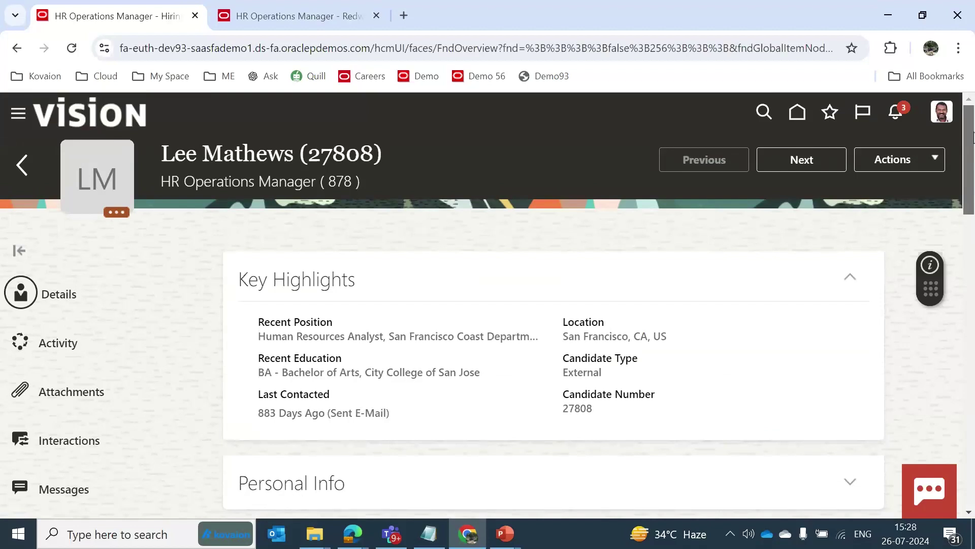
pyautogui.click(940, 159)
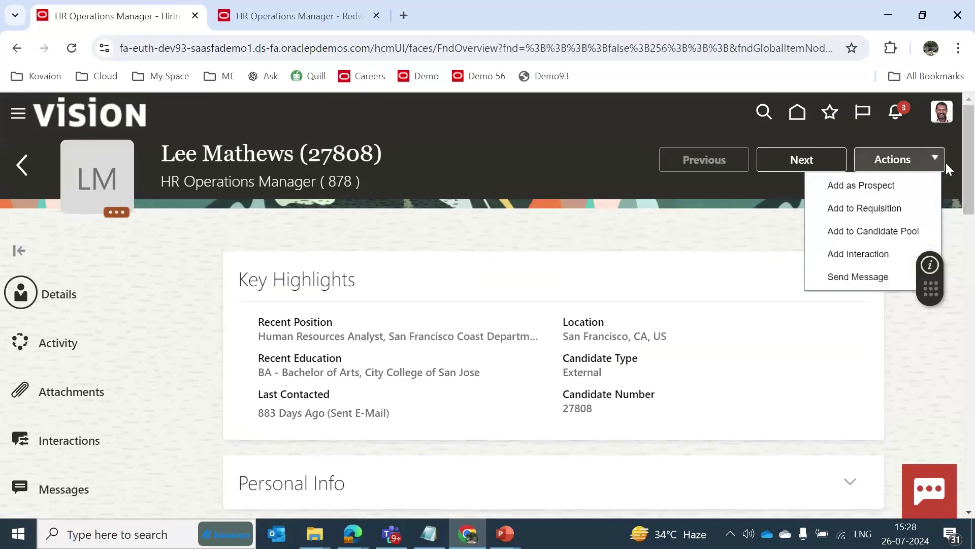
pyautogui.click(747, 236)
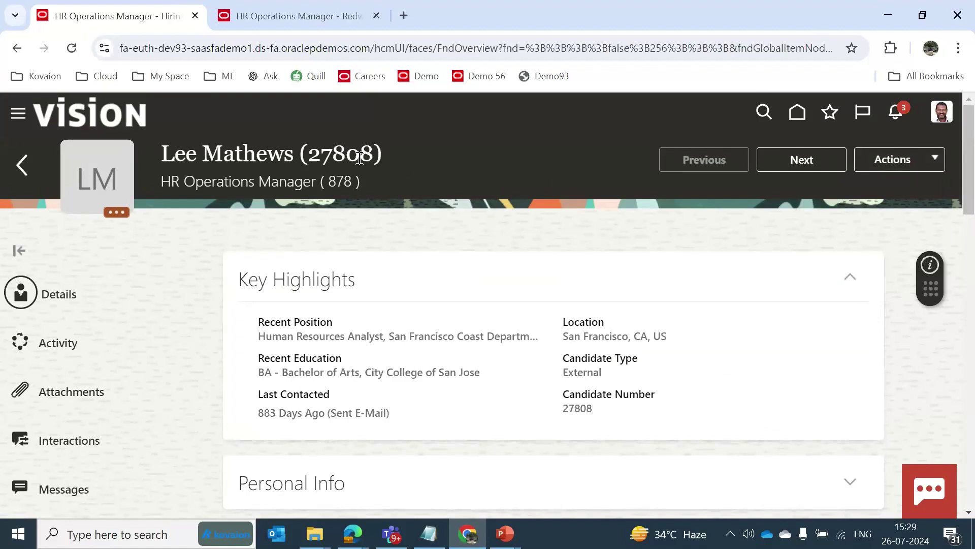
# Go home and open the Connections tile from the Me tab.
pyautogui.click(96, 118)
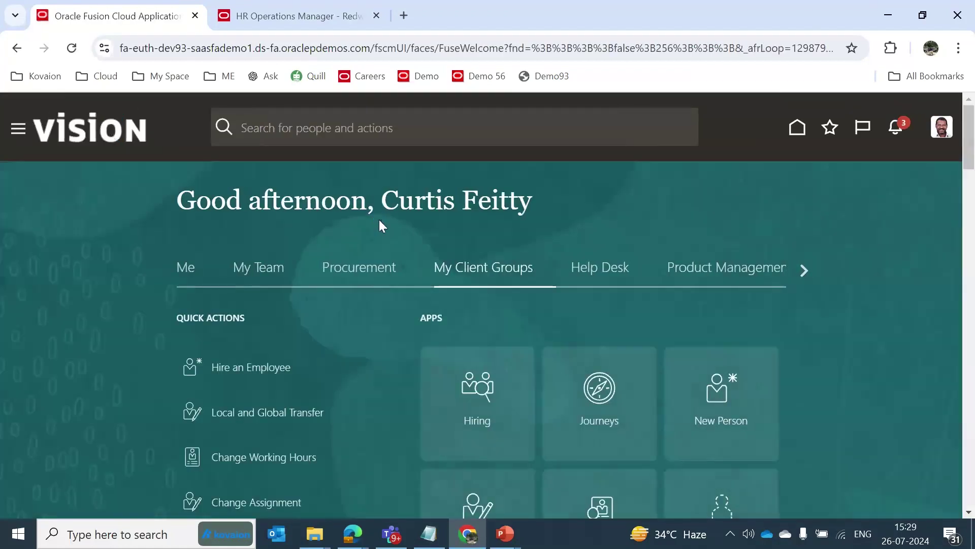
pyautogui.click(188, 271)
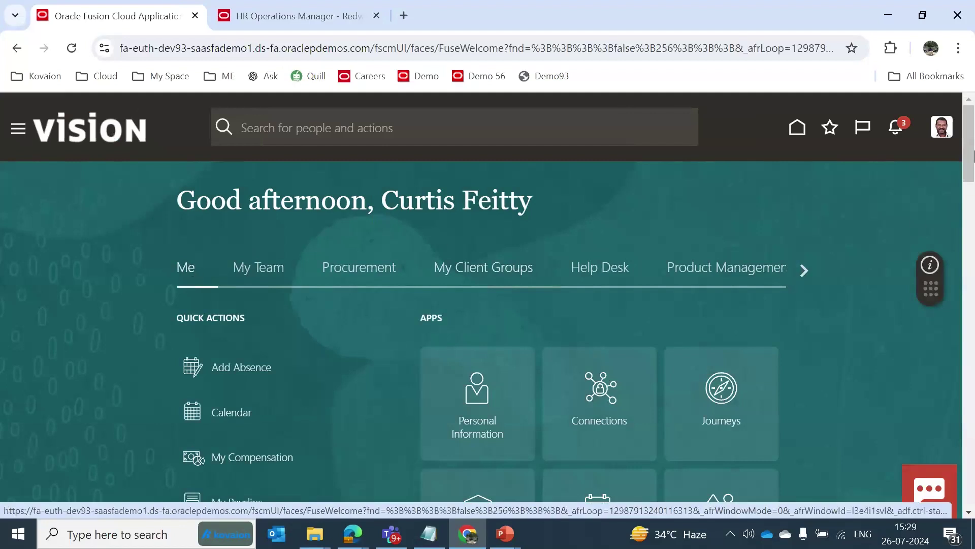
pyautogui.moveTo(969, 160); pyautogui.dragTo(973, 178)
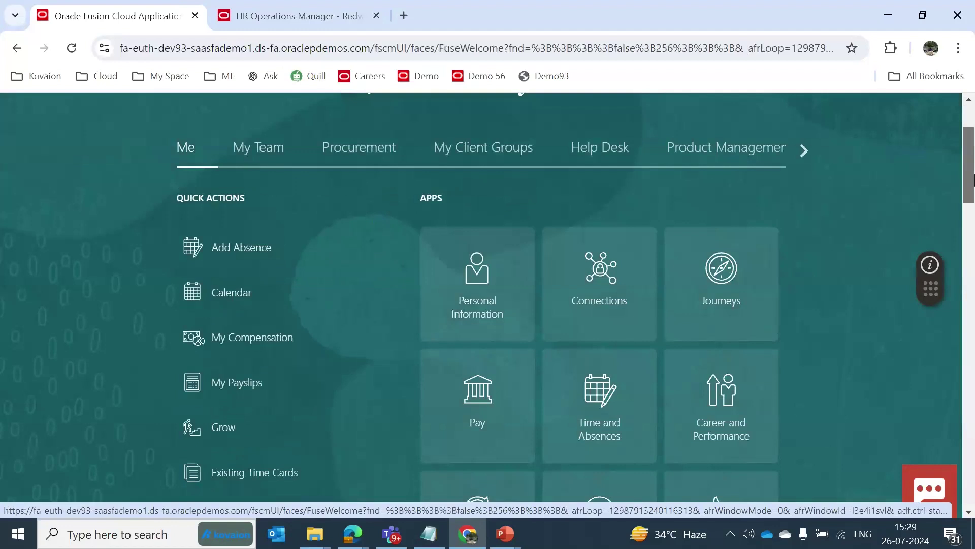
pyautogui.click(611, 289)
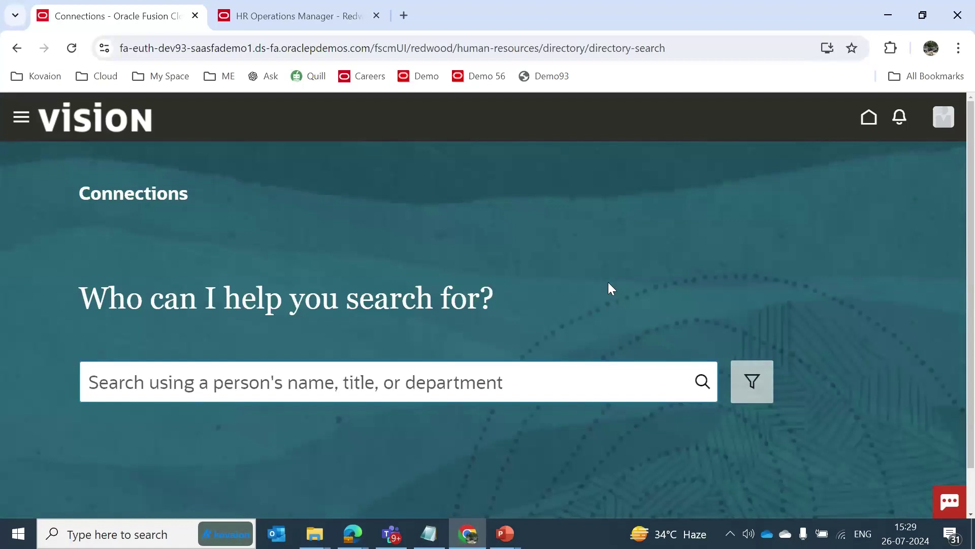
# Search Connections for the Sales US vice president and scroll the profile to What Others Think.
pyautogui.write('Pat j')
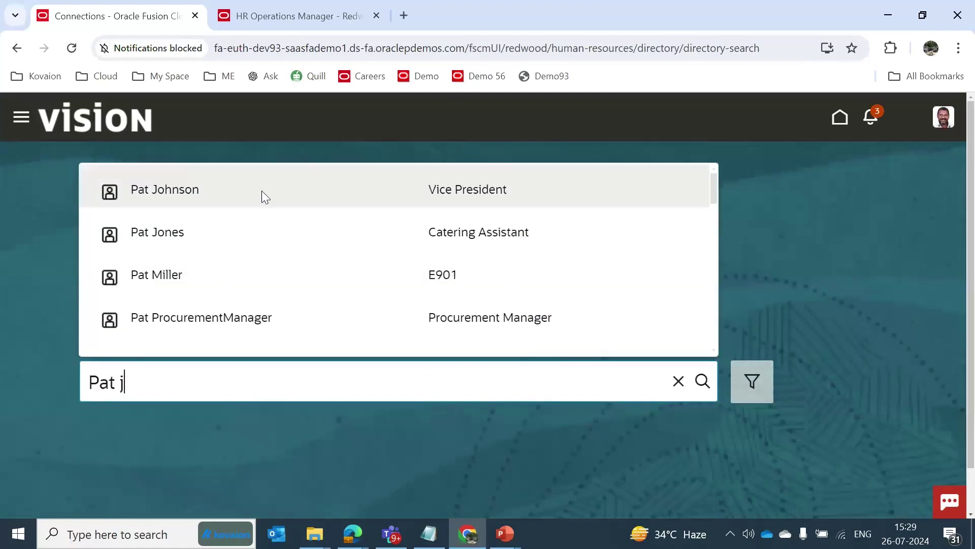
pyautogui.click(262, 192)
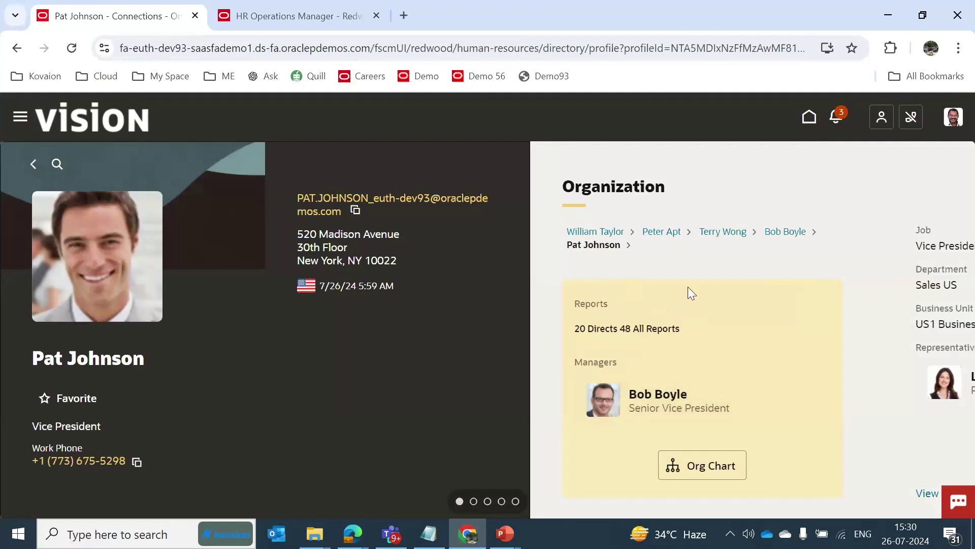
pyautogui.scroll(-2, 721, 346)
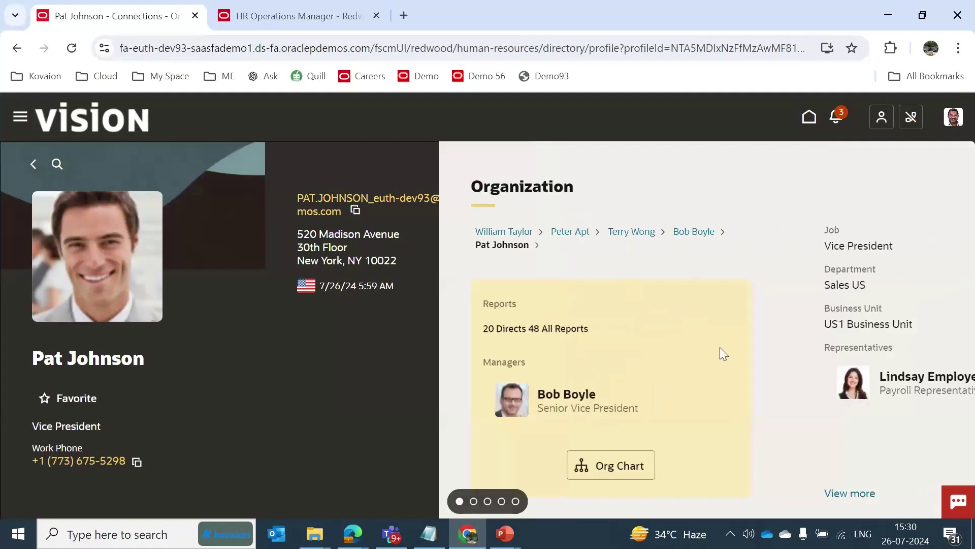
pyautogui.scroll(-2, 720, 347)
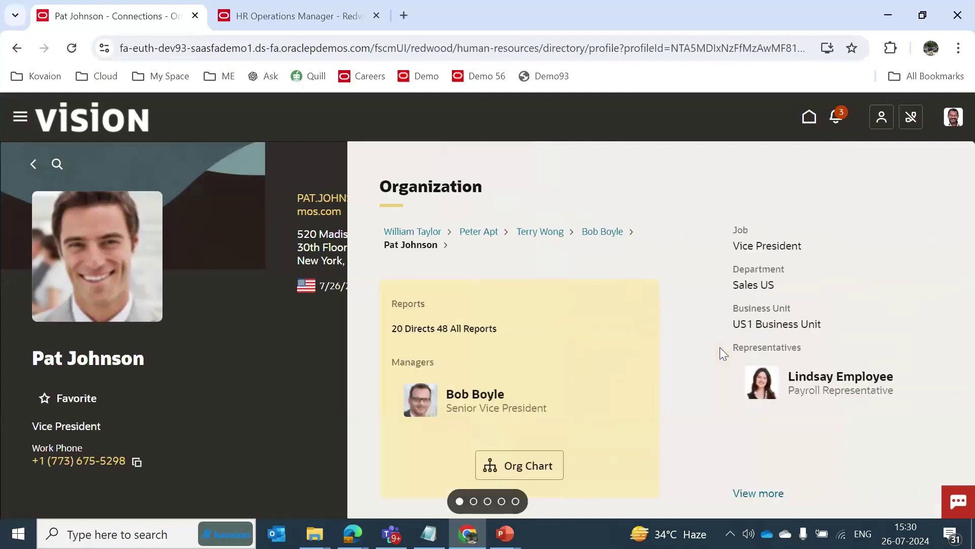
pyautogui.scroll(-6, 720, 346)
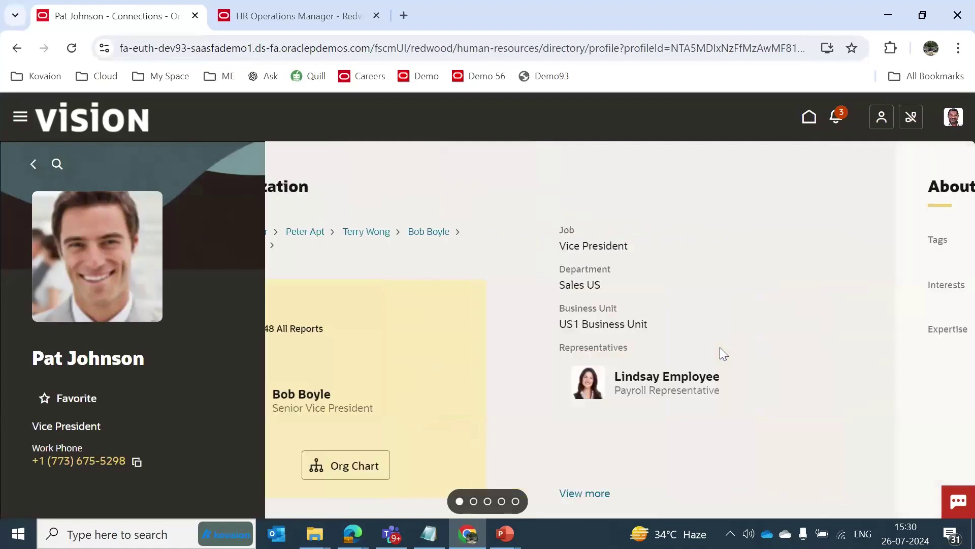
pyautogui.scroll(-6, 720, 348)
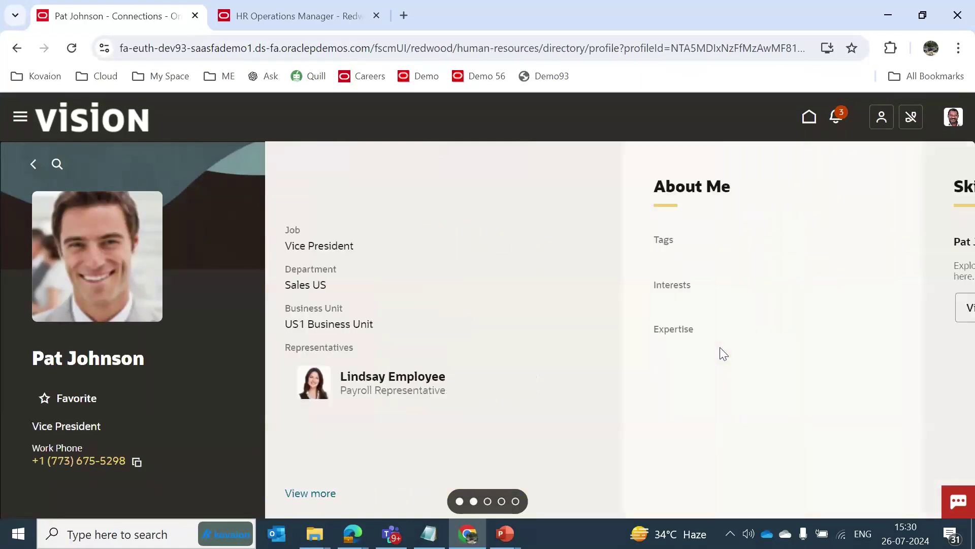
pyautogui.scroll(-5, 721, 348)
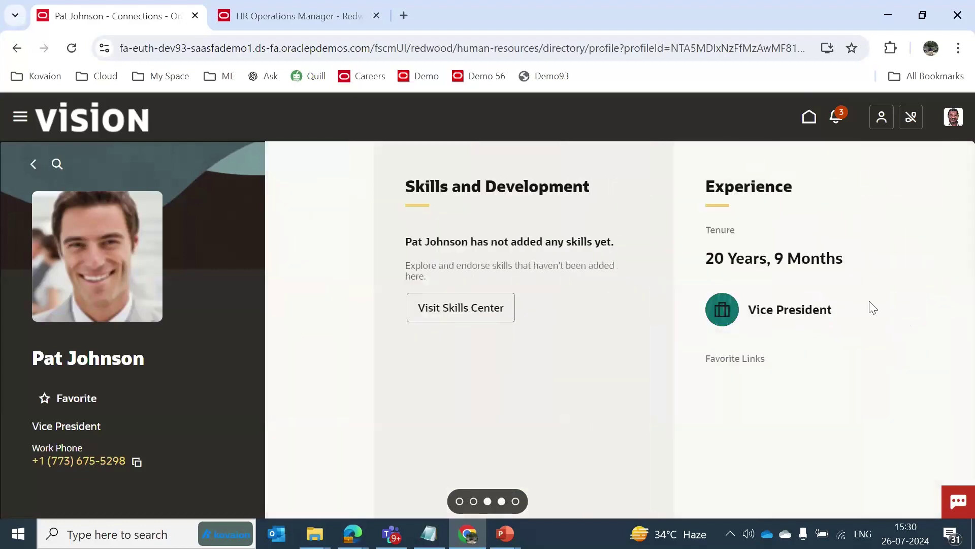
pyautogui.scroll(-5, 873, 307)
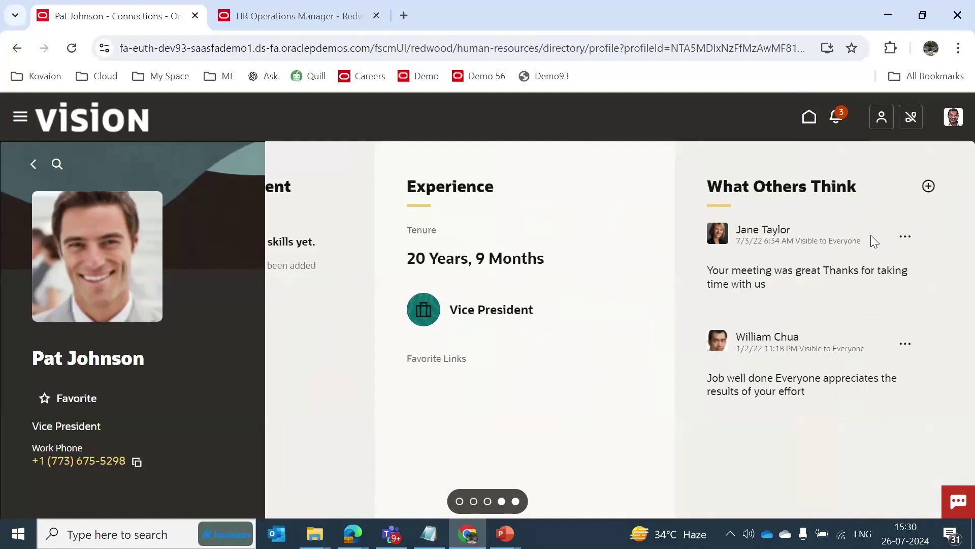
# Add a 'Good Job!' What Others Think comment, Visible to Everyone, and save it.
pyautogui.click(929, 186)
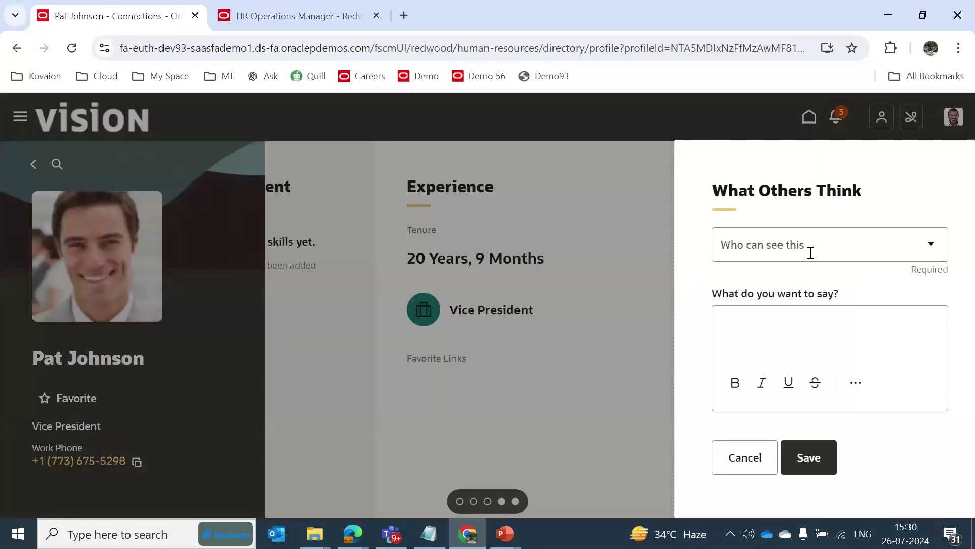
pyautogui.click(810, 252)
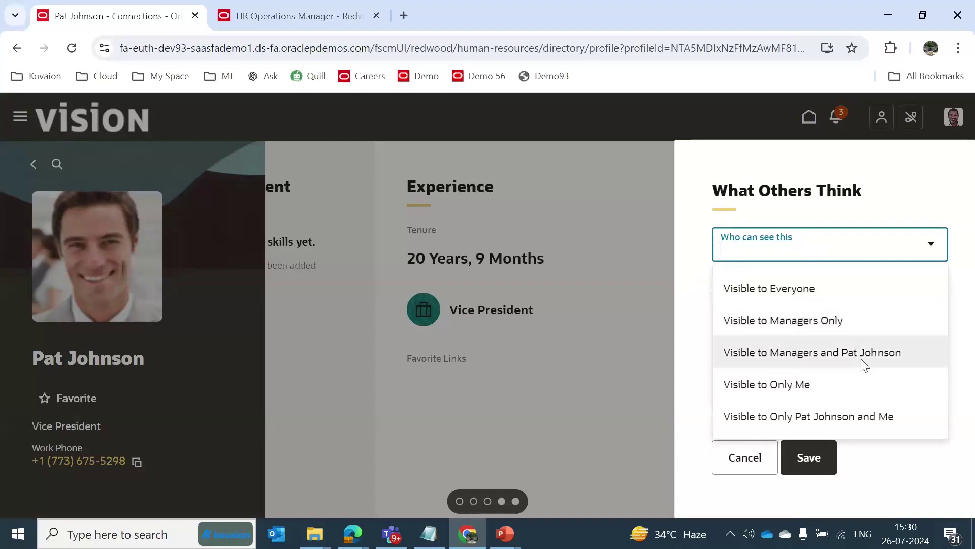
pyautogui.click(689, 429)
pyautogui.click(777, 345)
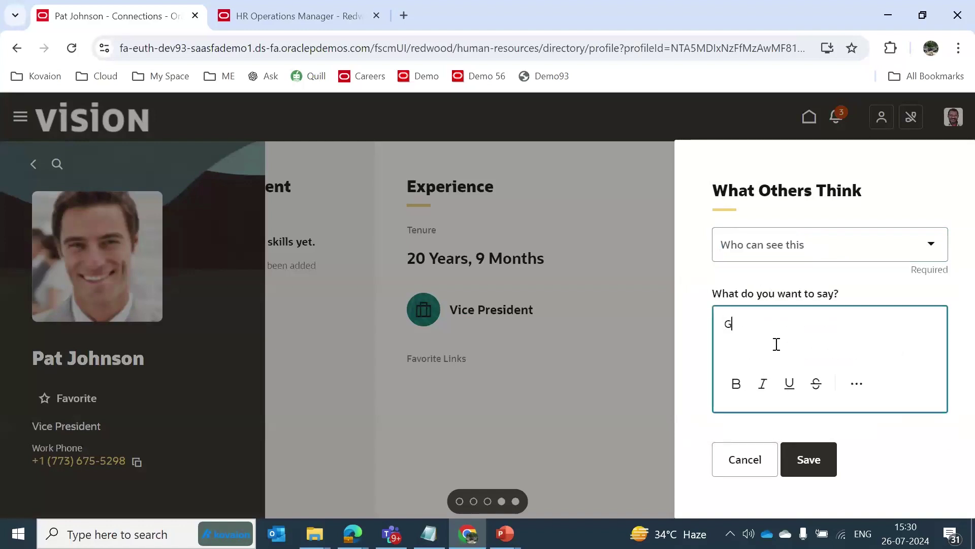
pyautogui.write('Good Job!')
pyautogui.click(806, 470)
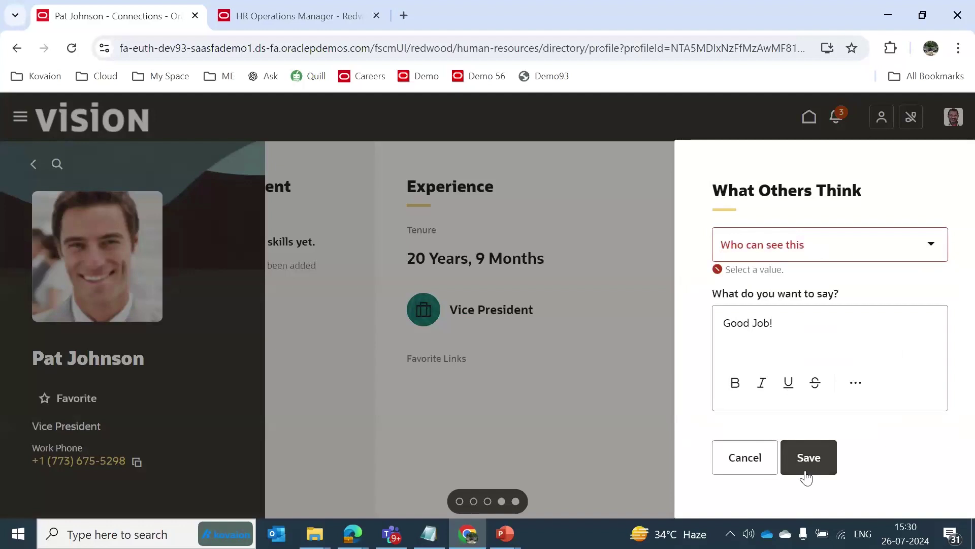
pyautogui.click(856, 258)
pyautogui.click(806, 285)
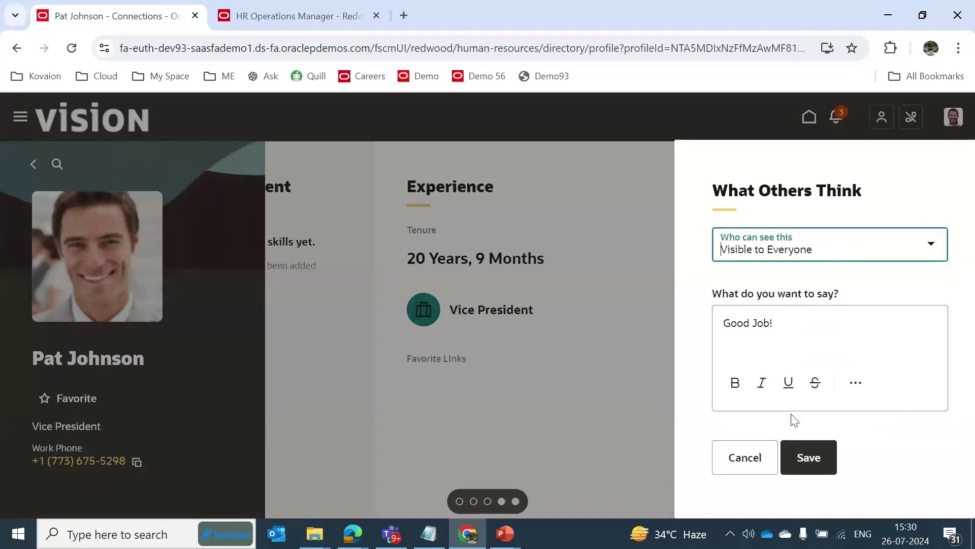
pyautogui.click(809, 457)
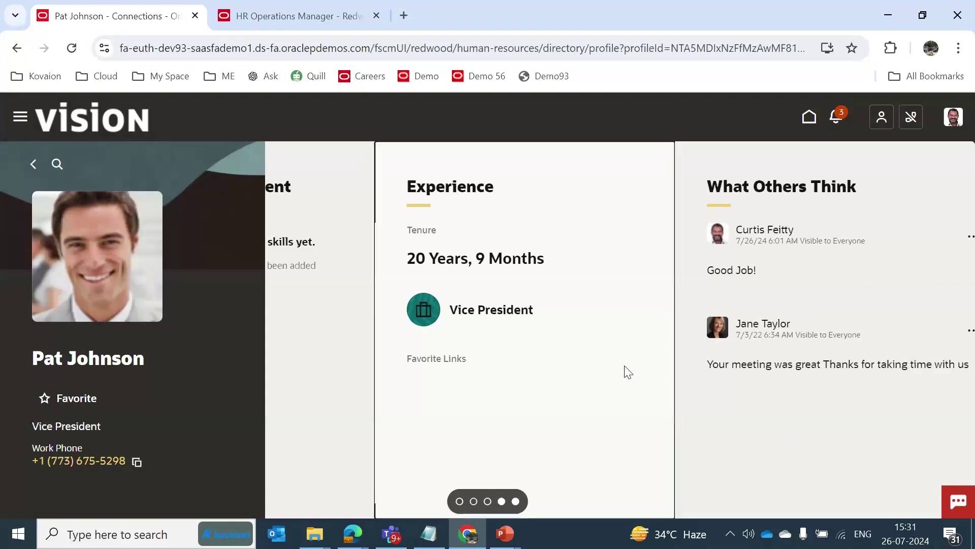
pyautogui.hscroll(-2, 624, 365)
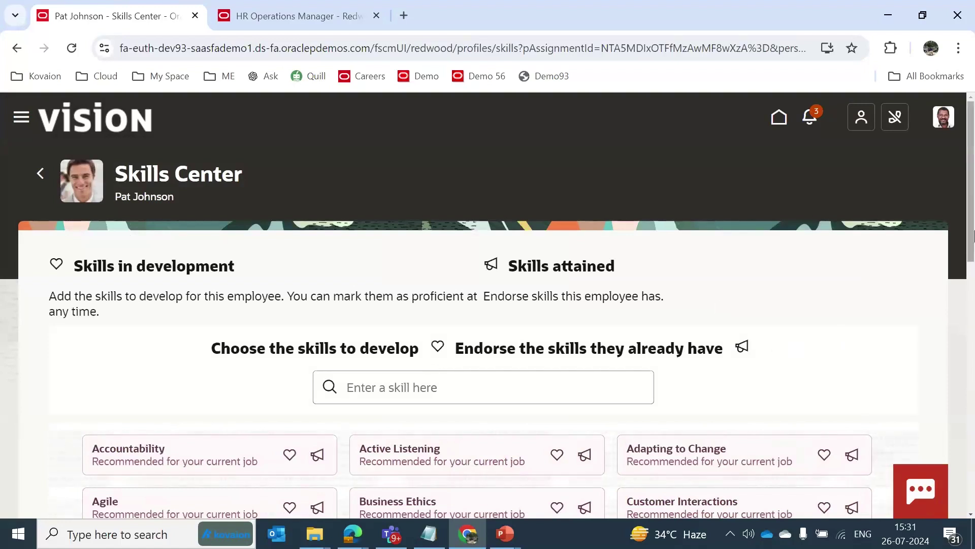
# Endorse the Accountability skill with a 4 - Advanced rating.
pyautogui.moveTo(972, 219); pyautogui.dragTo(972, 270)
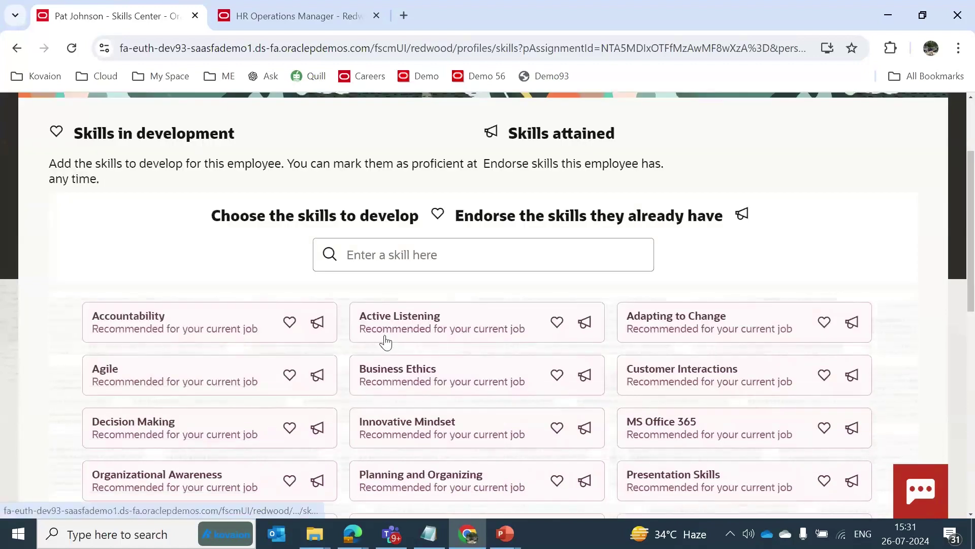
pyautogui.click(317, 323)
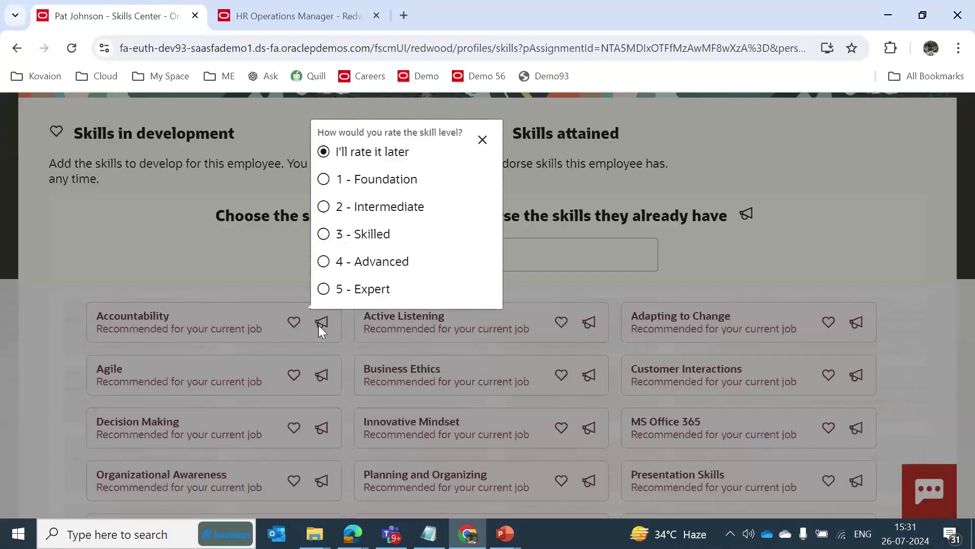
pyautogui.click(324, 263)
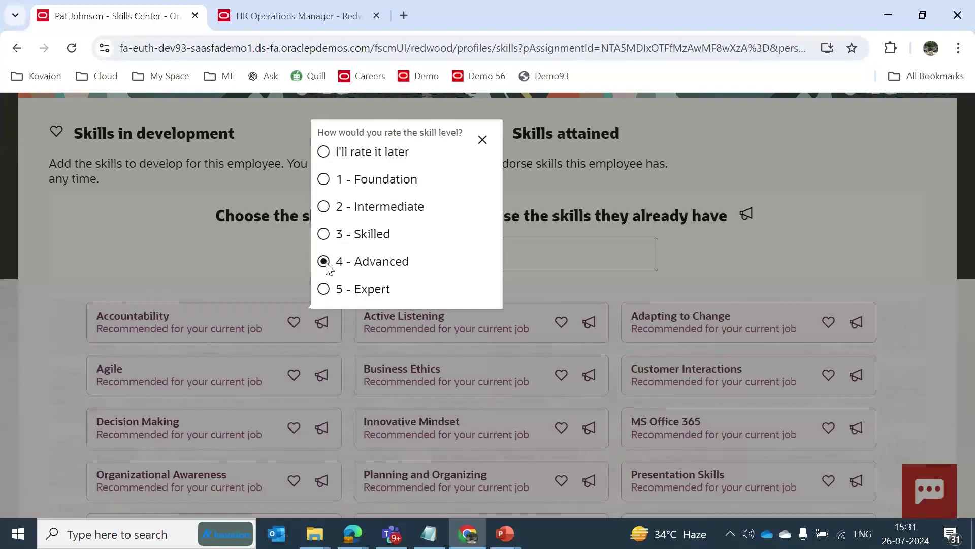
pyautogui.click(483, 140)
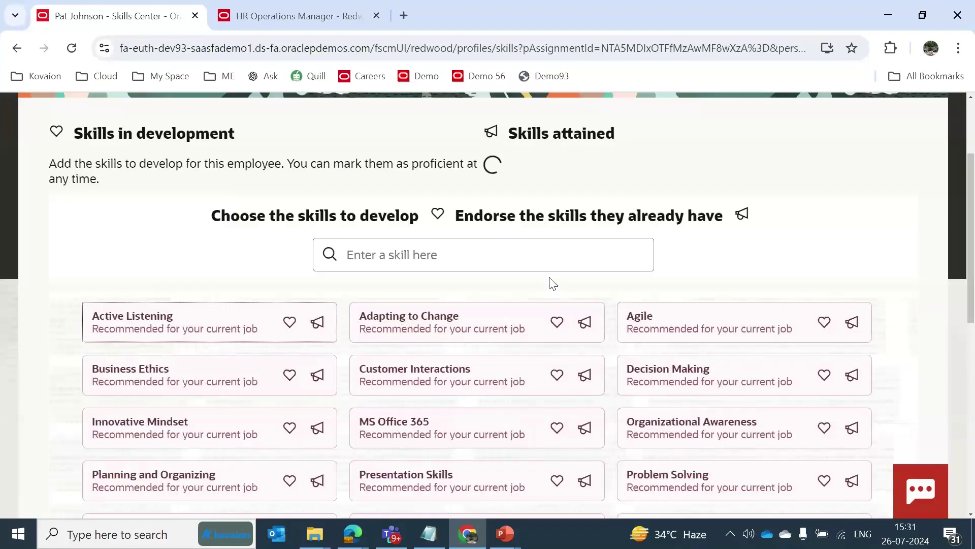
# Check who endorsed Accountability, then return to the employee's Connections profile.
pyautogui.moveTo(971, 305); pyautogui.dragTo(973, 249)
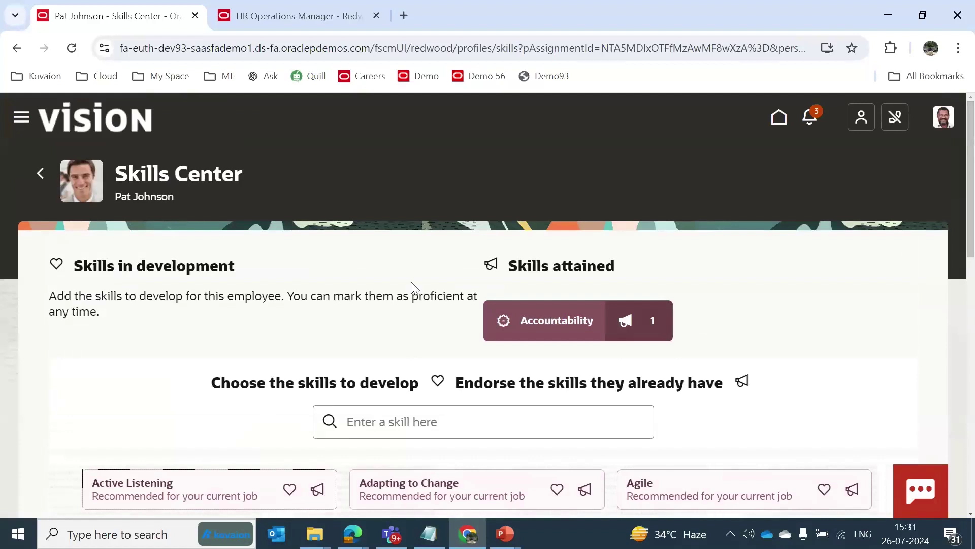
pyautogui.click(656, 328)
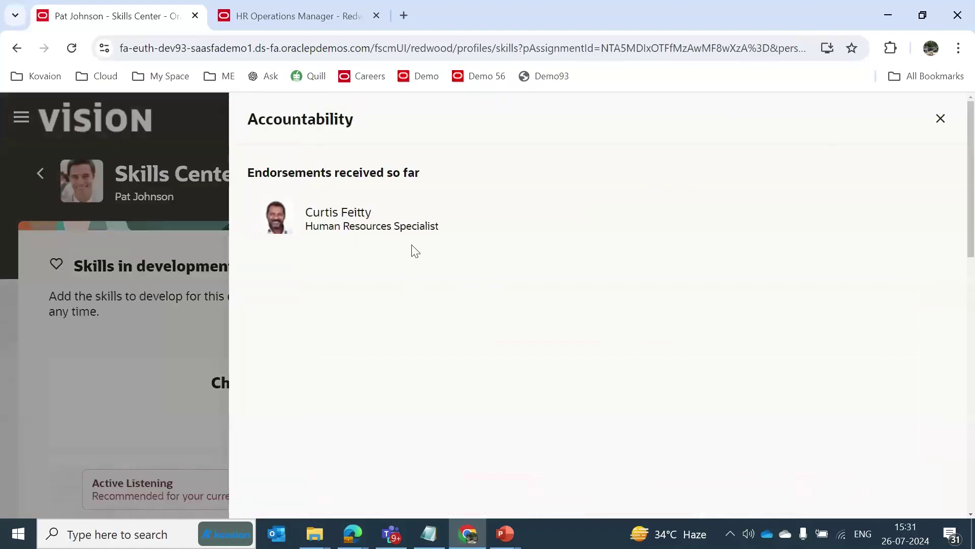
pyautogui.click(940, 118)
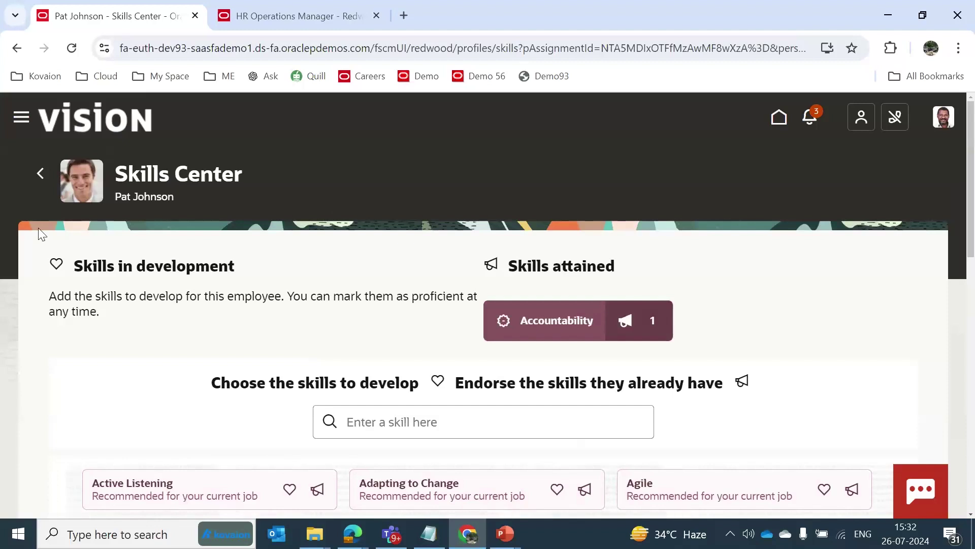
pyautogui.click(40, 178)
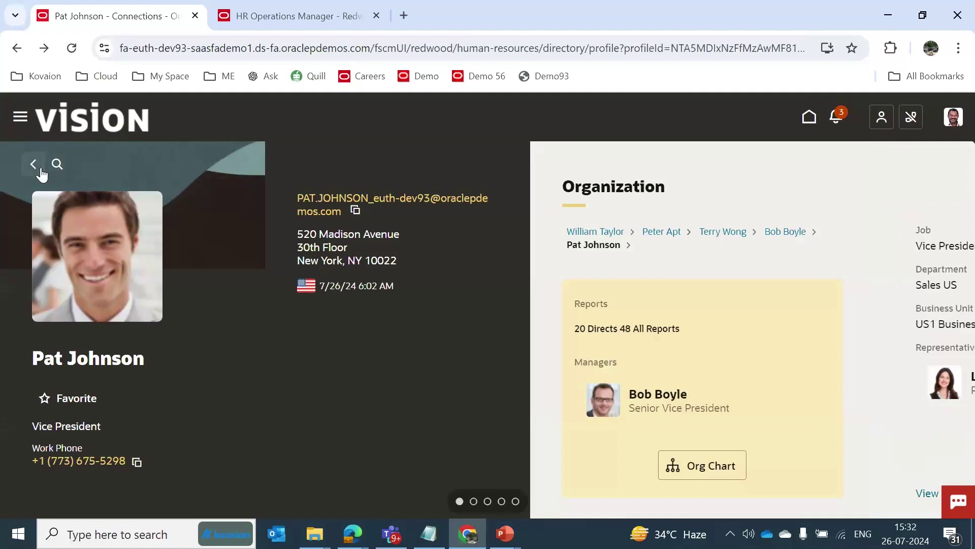
# Return to the home page and open your Career and Performance page from the Me tab.
pyautogui.click(36, 167)
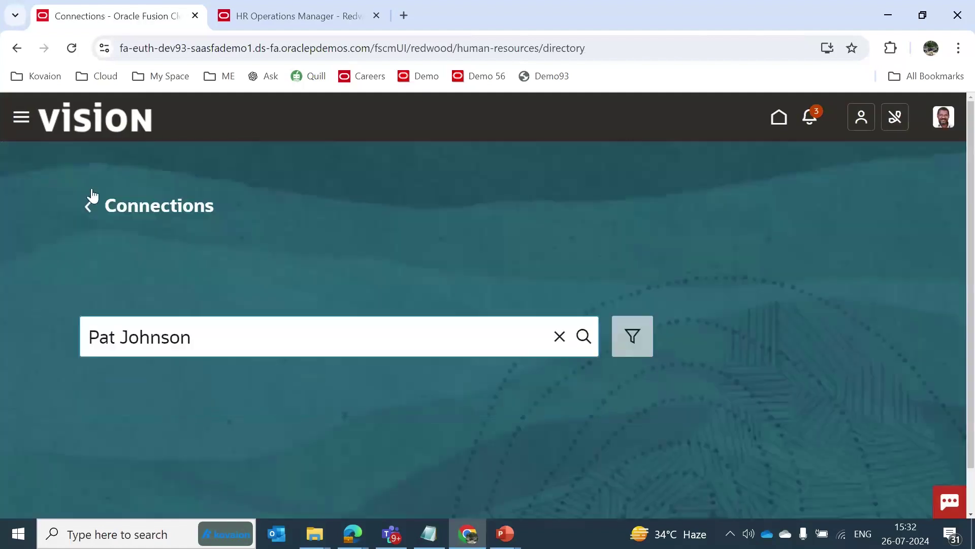
pyautogui.click(93, 208)
pyautogui.click(98, 120)
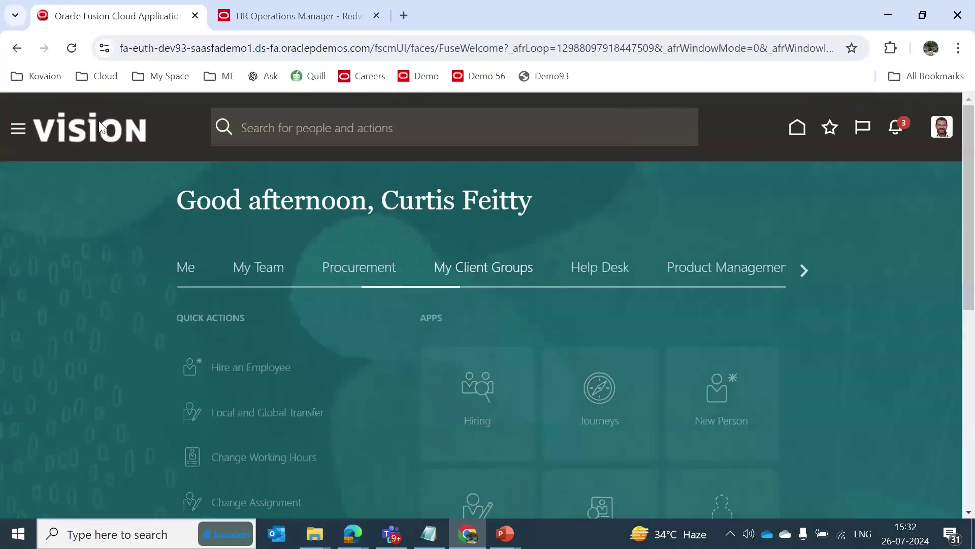
pyautogui.click(186, 269)
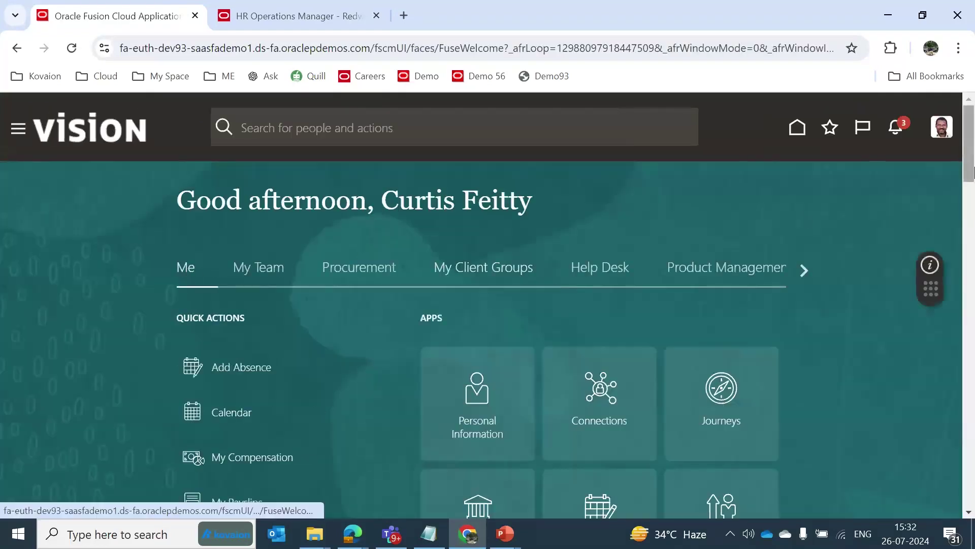
pyautogui.scroll(-4, 718, 325)
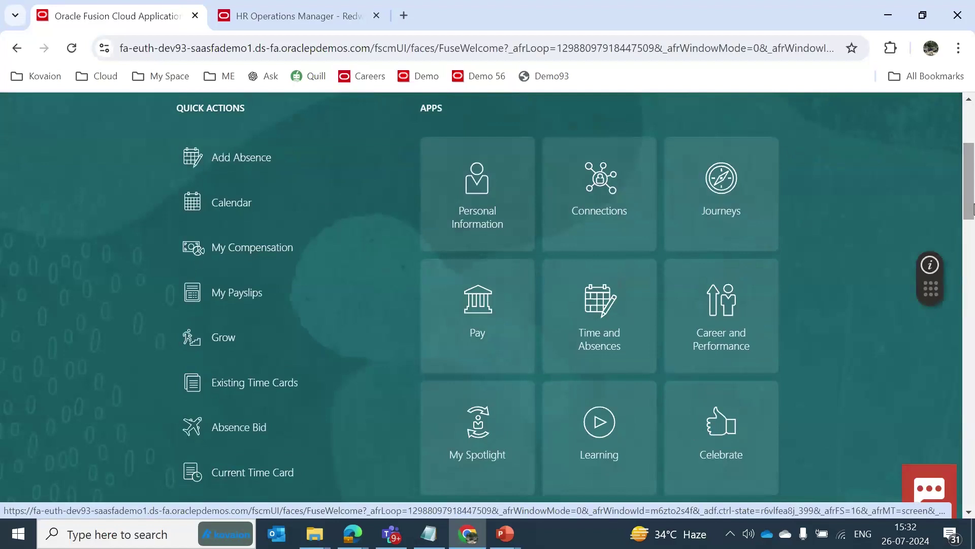
pyautogui.click(717, 319)
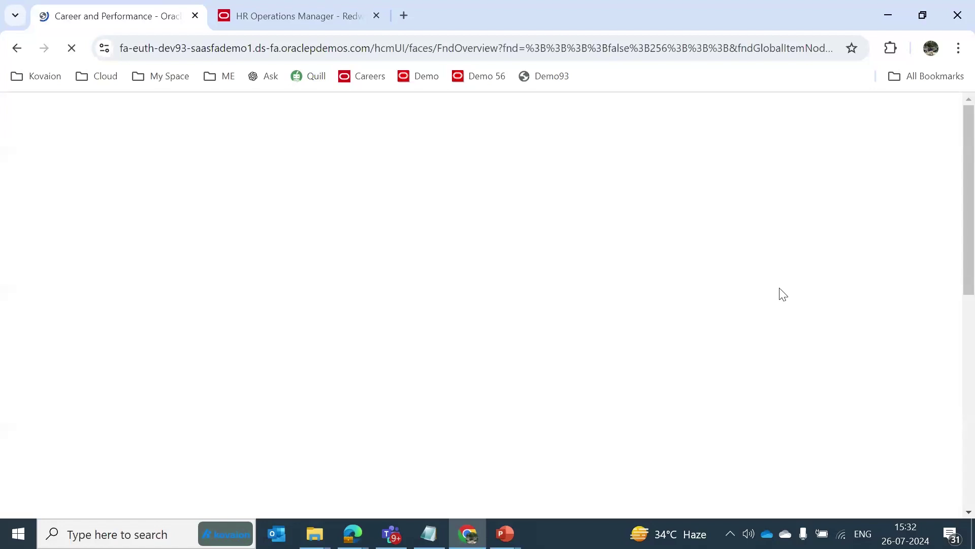
pyautogui.scroll(-4, 971, 173)
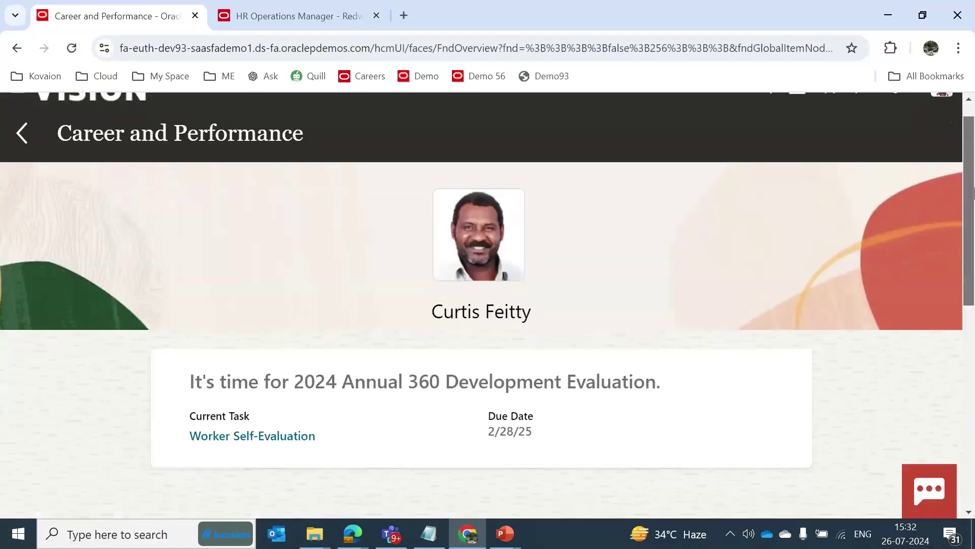
# Open Goals and reach a blank 2024 Annual Cycle performance goal with suggested library goals.
pyautogui.click(570, 428)
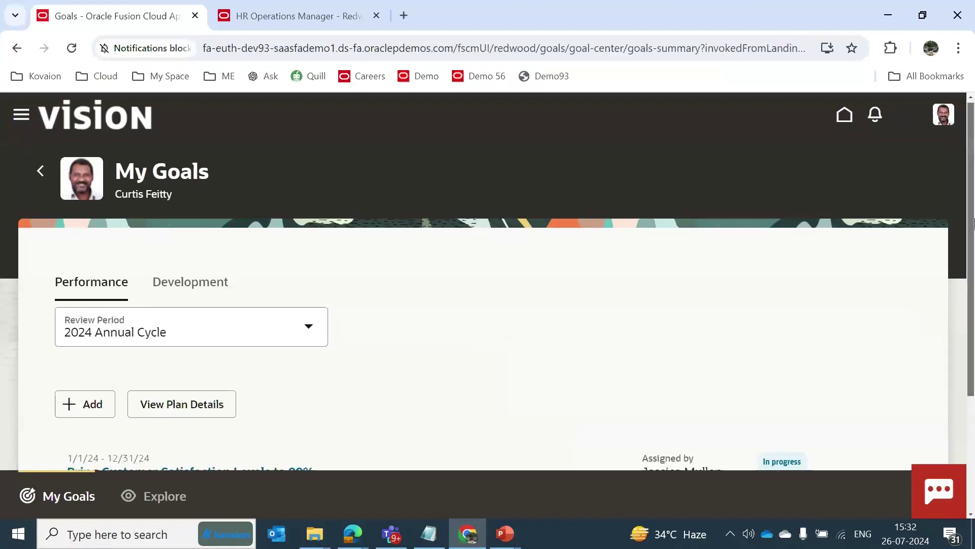
pyautogui.scroll(-1, 156, 371)
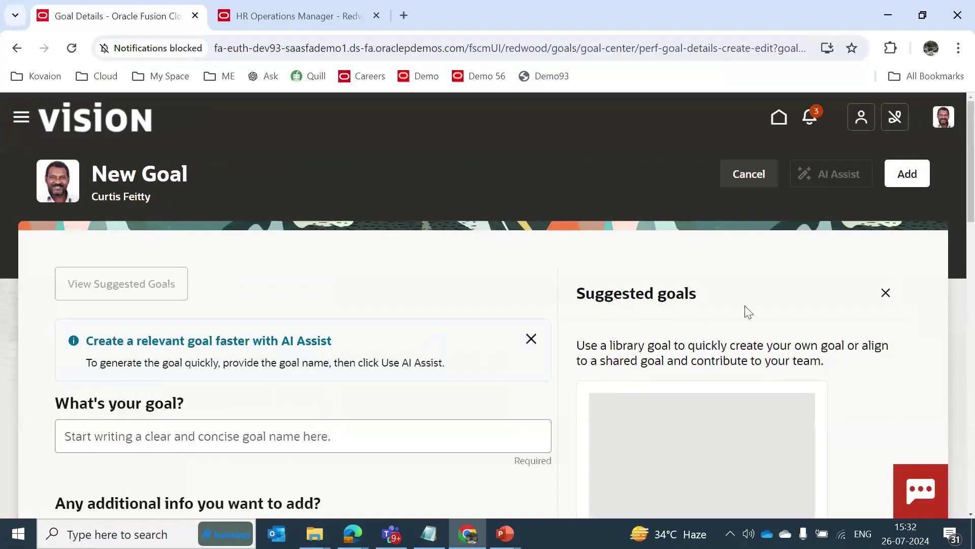
pyautogui.scroll(-3, 973, 189)
pyautogui.scroll(-2, 973, 188)
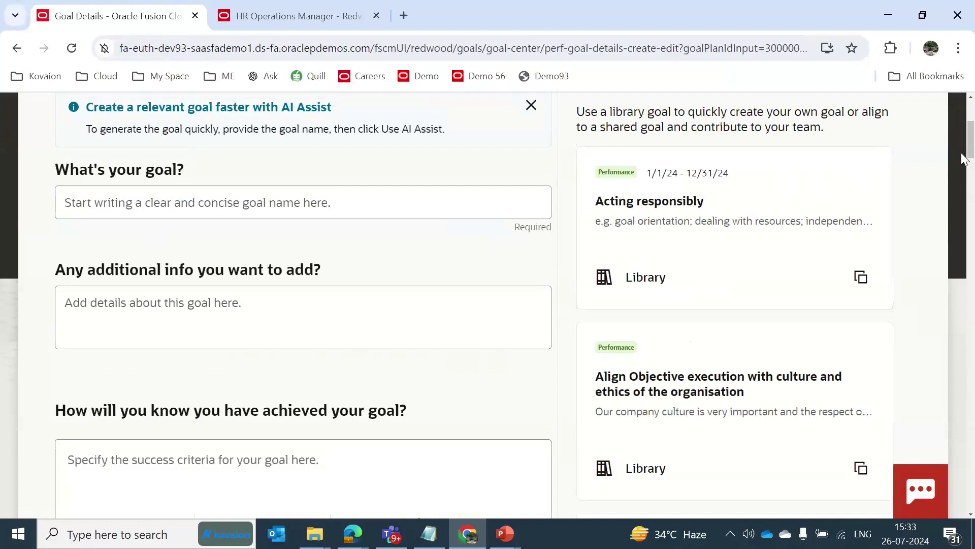
pyautogui.scroll(-1, 968, 152)
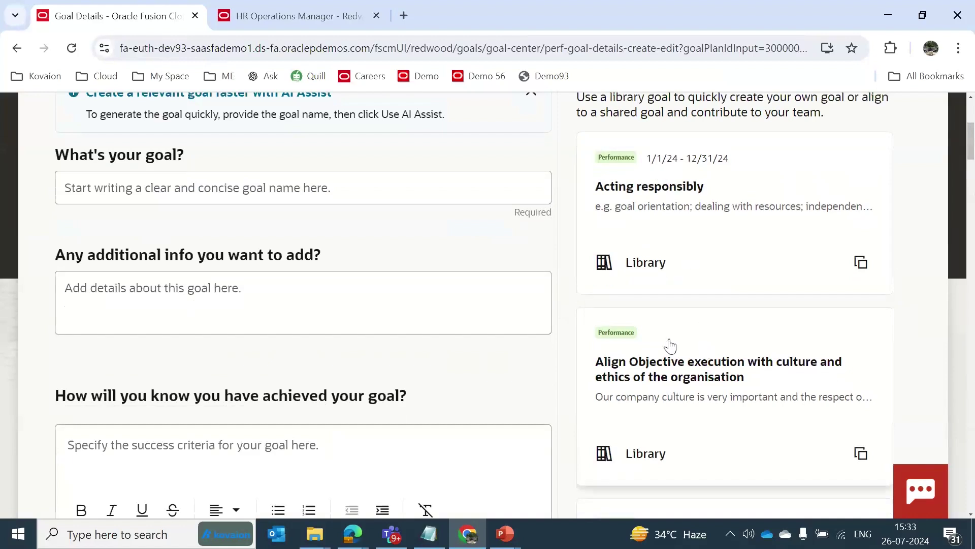
pyautogui.scroll(3, 971, 142)
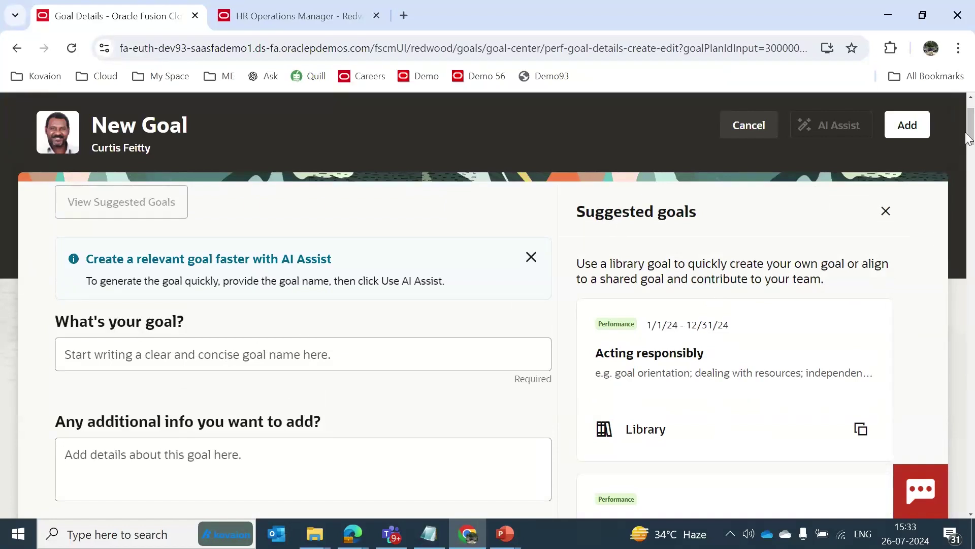
pyautogui.moveTo(970, 138); pyautogui.dragTo(971, 132)
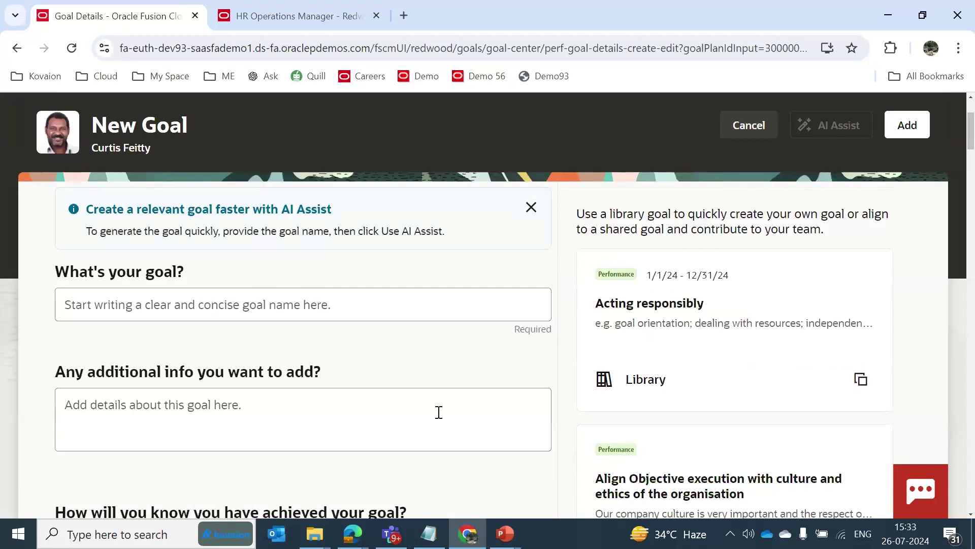
# Name the new goal 'Meeting SLA' and have AI Assist draft its details.
pyautogui.click(236, 307)
pyautogui.write('Me')
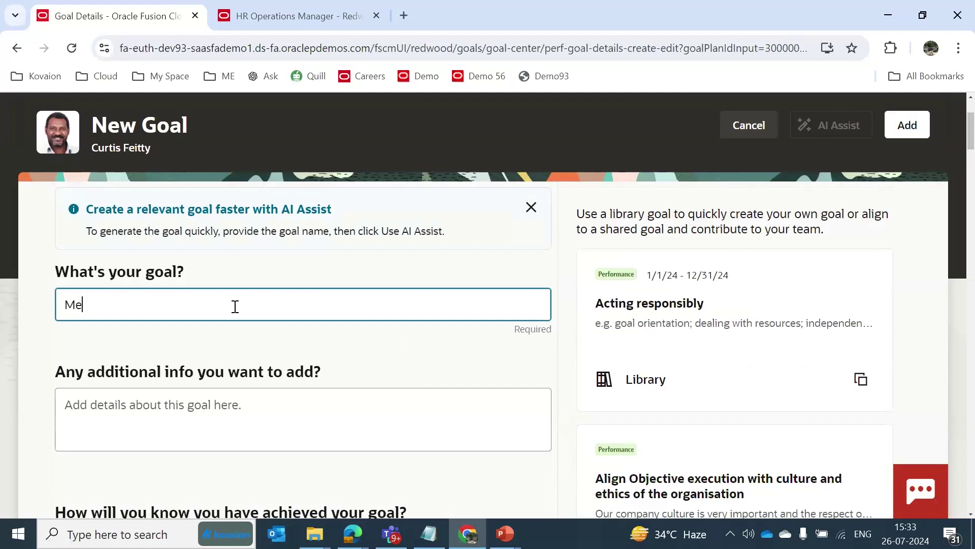
pyautogui.write('eting SLA')
pyautogui.click(308, 340)
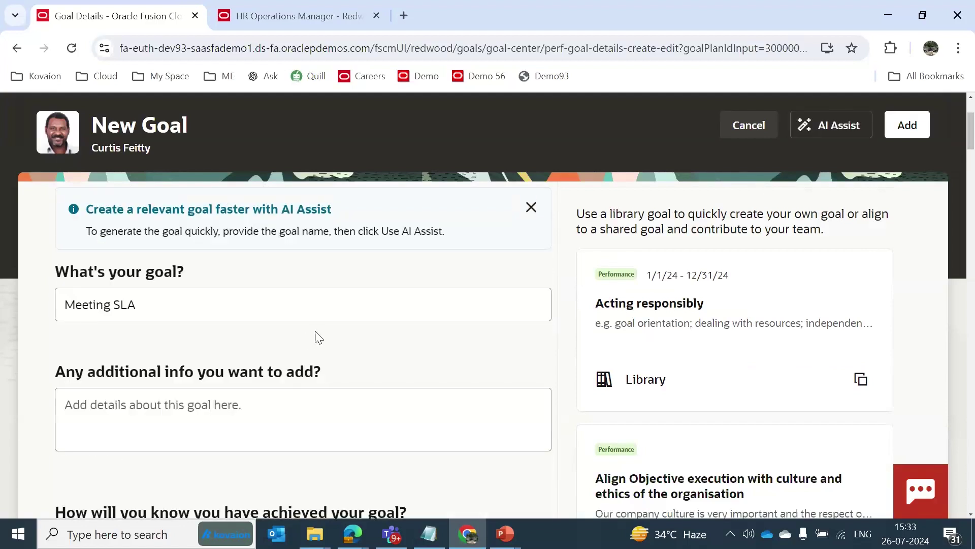
pyautogui.click(817, 133)
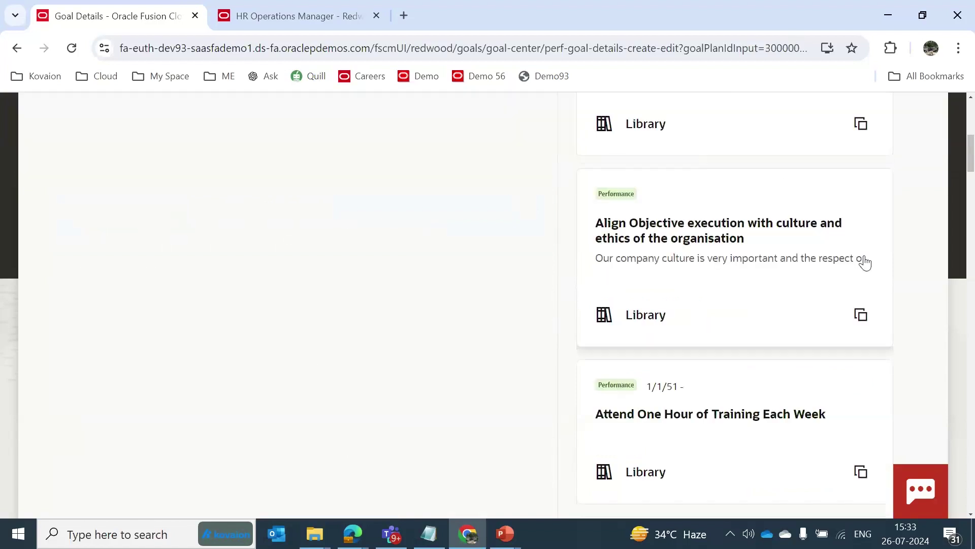
# Review the AI-drafted benefit-orientation details and five numbered success criteria.
pyautogui.moveTo(972, 167); pyautogui.dragTo(972, 131)
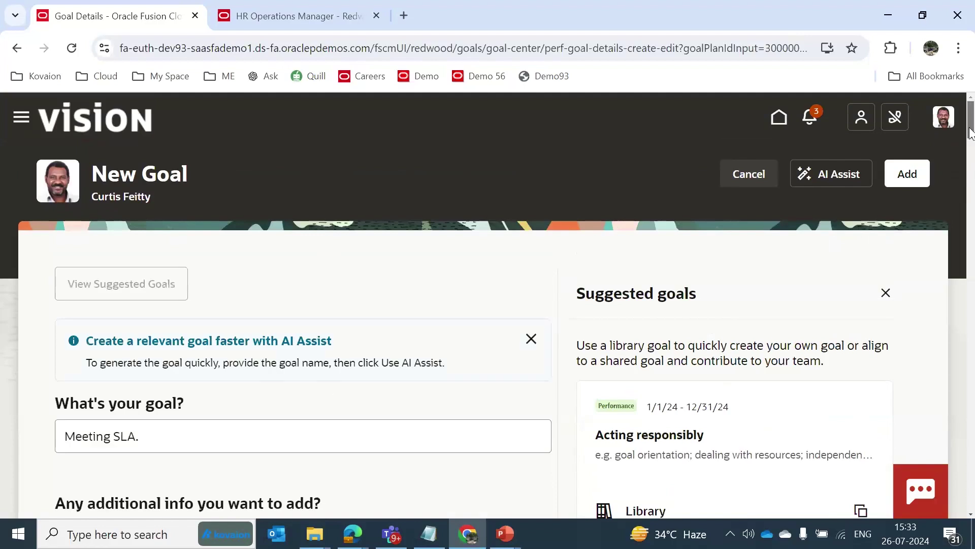
pyautogui.scroll(-5, 972, 133)
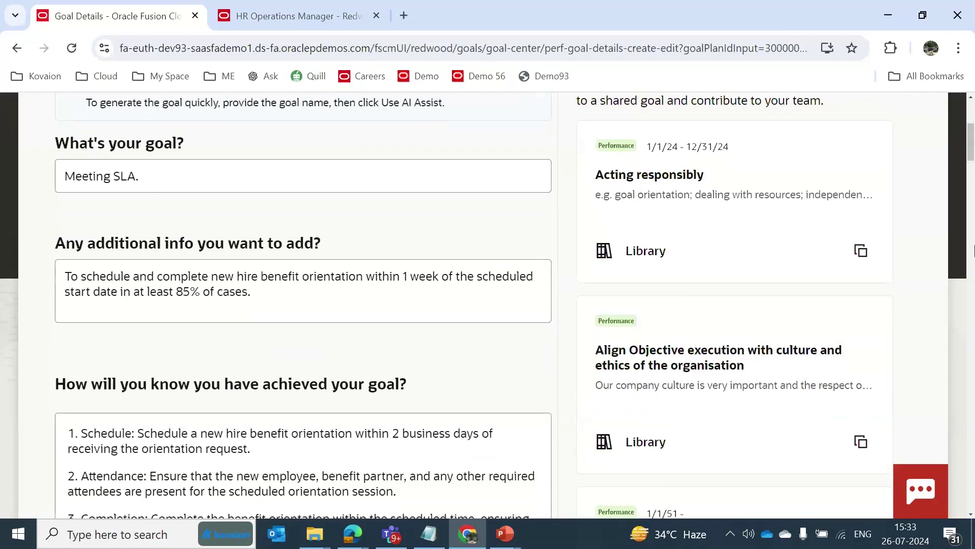
pyautogui.moveTo(970, 151); pyautogui.dragTo(972, 172)
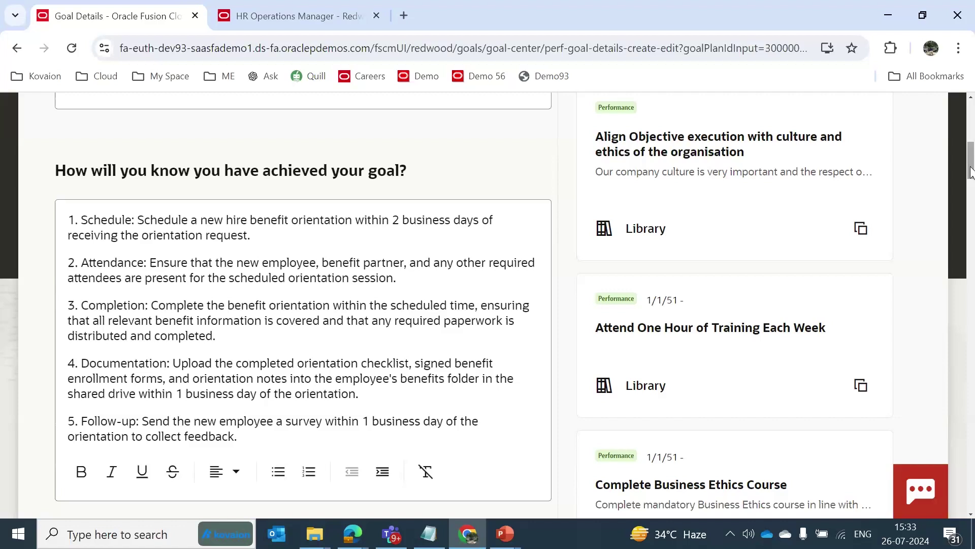
pyautogui.moveTo(971, 172); pyautogui.dragTo(971, 160)
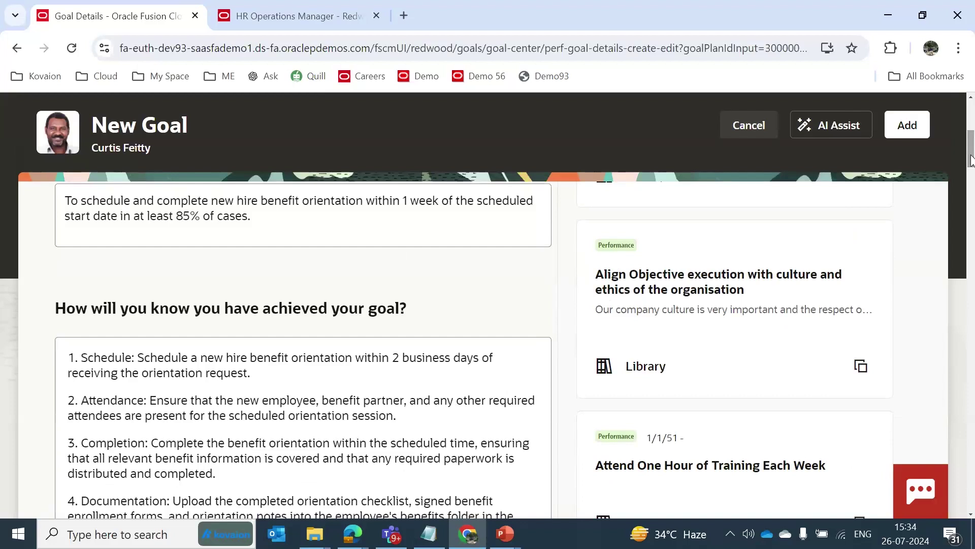
pyautogui.moveTo(970, 160); pyautogui.dragTo(971, 142)
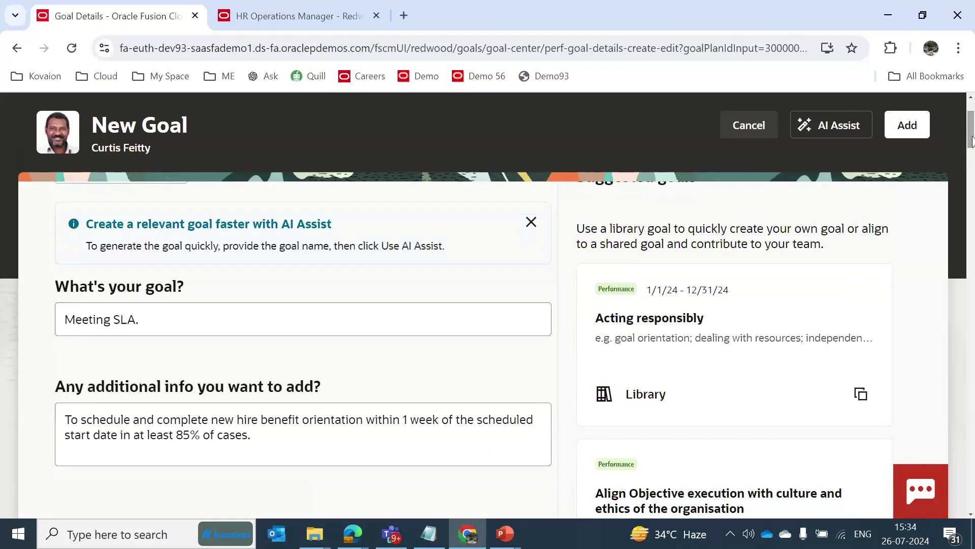
pyautogui.moveTo(971, 141); pyautogui.dragTo(971, 132)
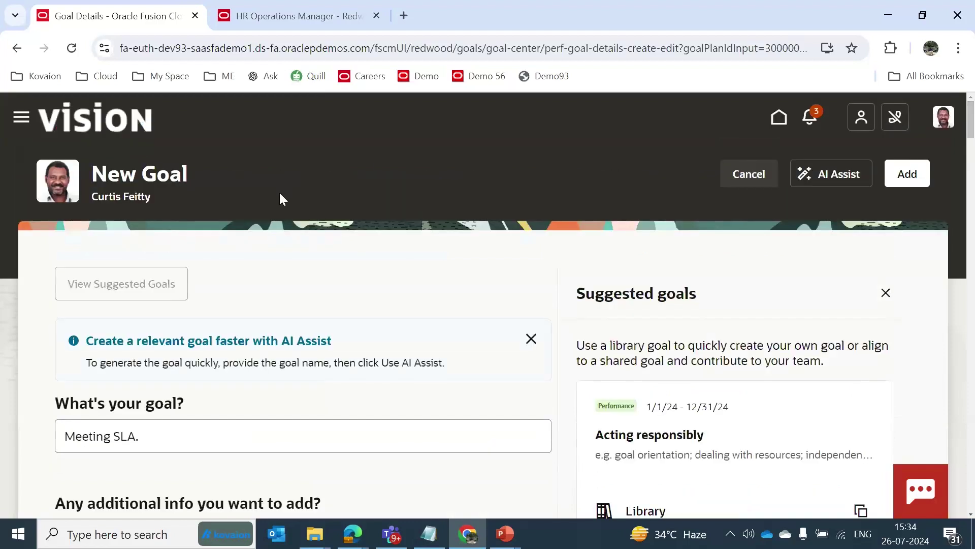
# From home, visit My Team's Career and Performance, then open the Performance evaluations page.
pyautogui.click(87, 124)
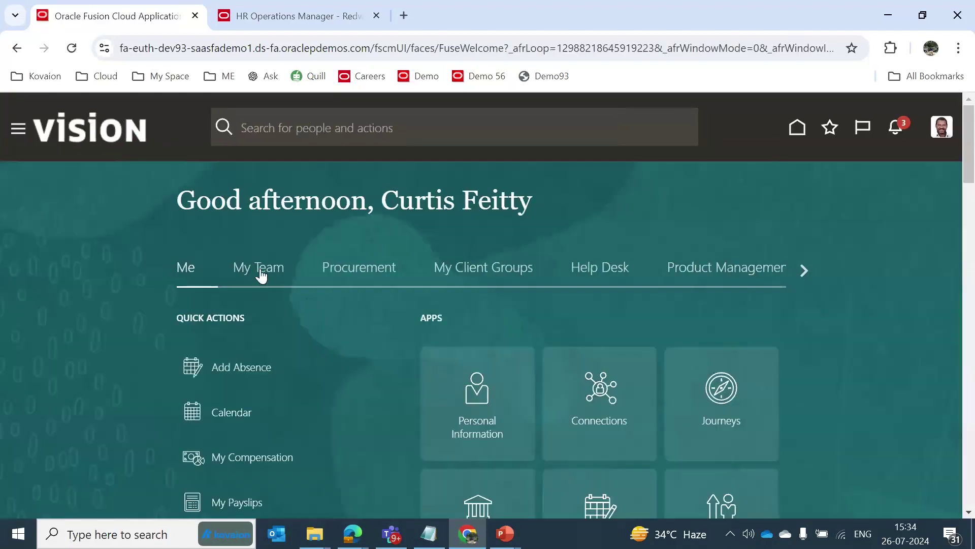
pyautogui.click(261, 275)
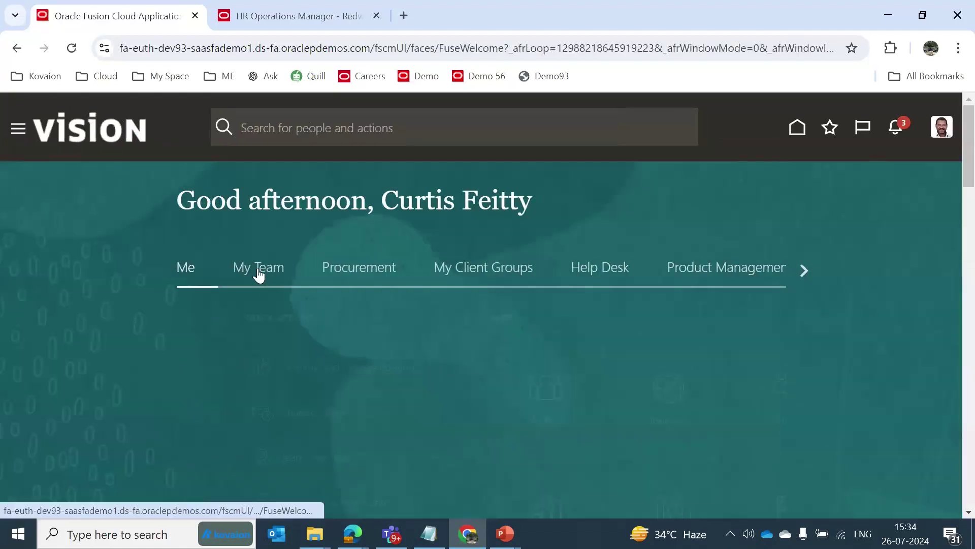
pyautogui.moveTo(972, 156); pyautogui.dragTo(973, 195)
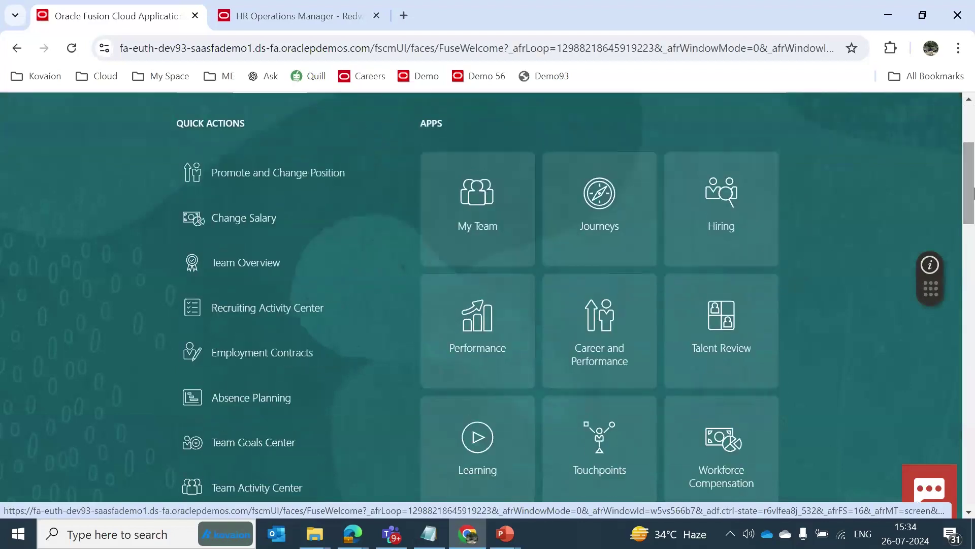
pyautogui.click(596, 333)
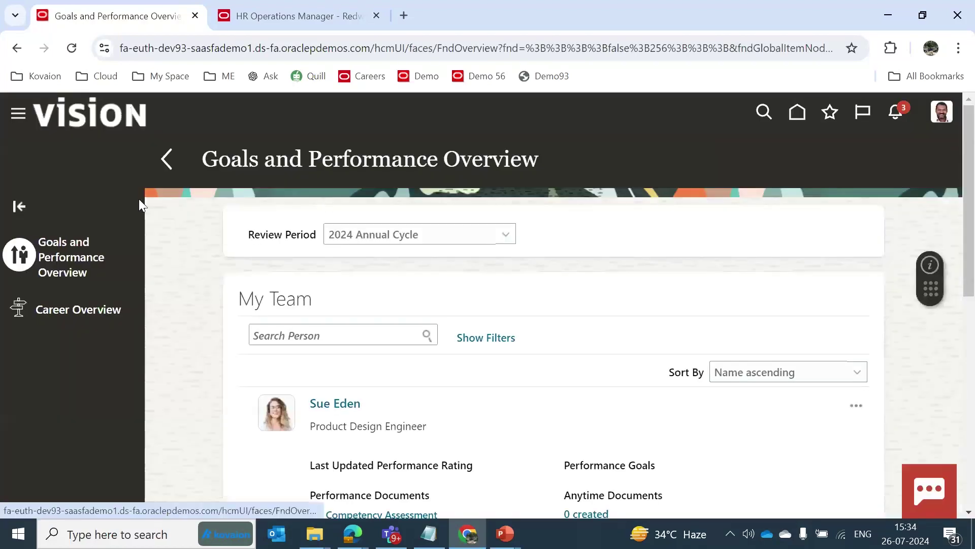
pyautogui.click(101, 106)
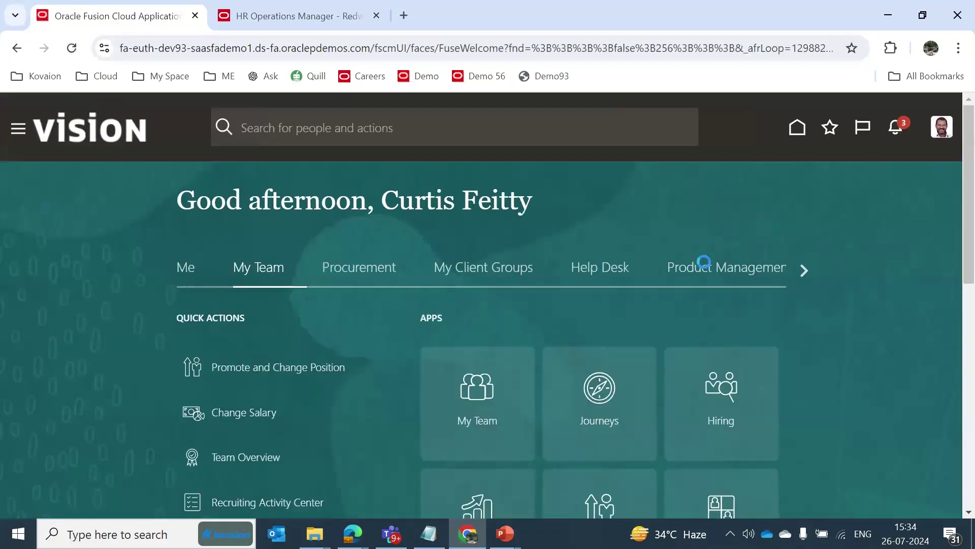
pyautogui.moveTo(973, 155); pyautogui.dragTo(972, 199)
pyautogui.click(492, 299)
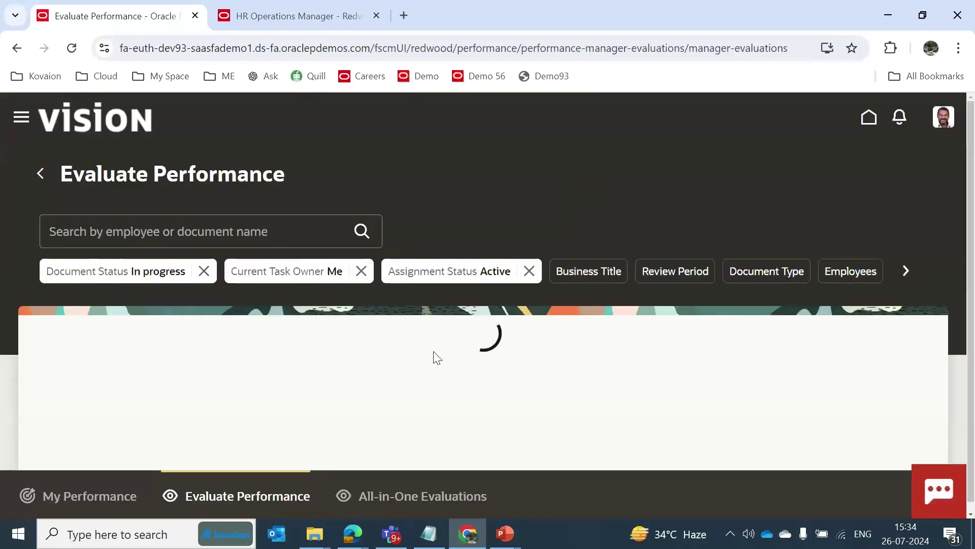
# Load the empty Competency Assessment in All-in-One Evaluations, check review periods, and start a new tab.
pyautogui.click(413, 496)
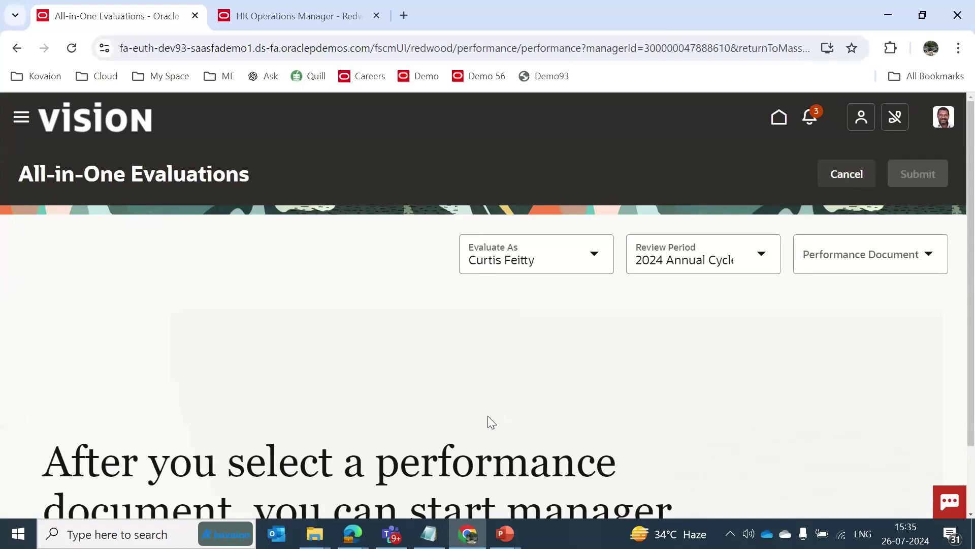
pyautogui.click(861, 261)
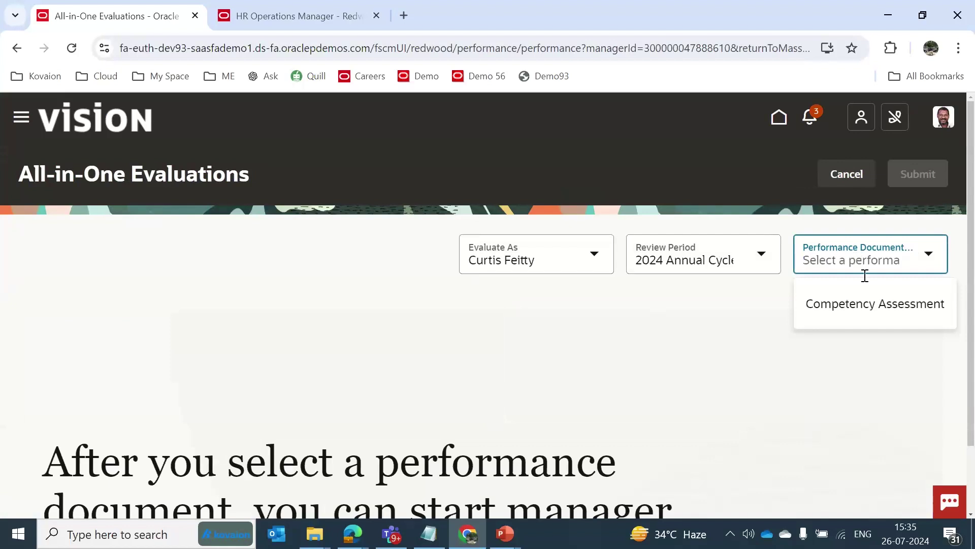
pyautogui.click(872, 305)
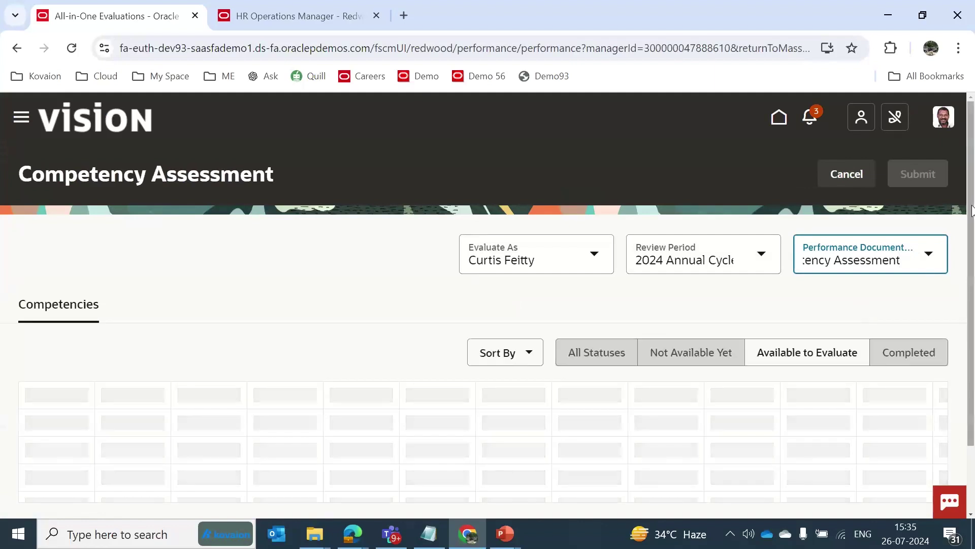
pyautogui.scroll(-1, 798, 247)
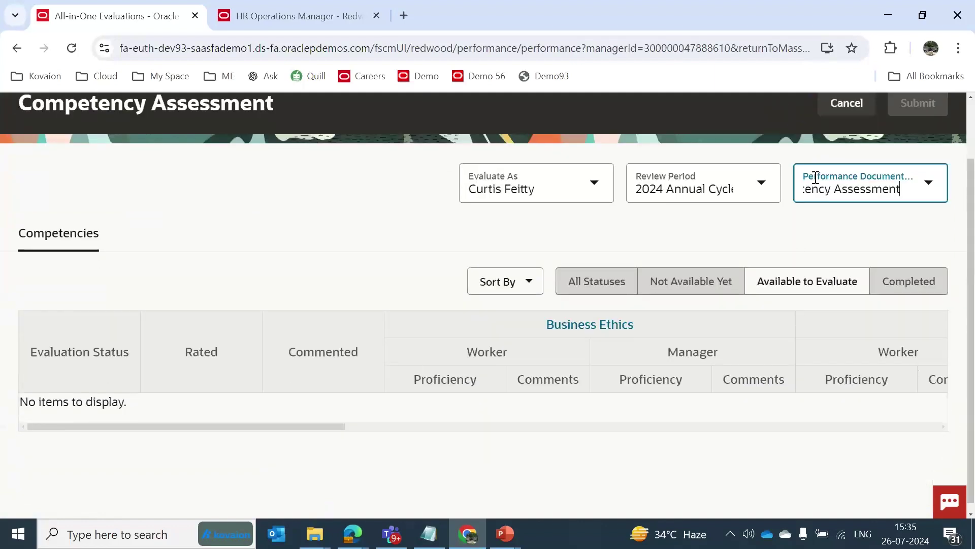
pyautogui.click(857, 184)
pyautogui.click(757, 189)
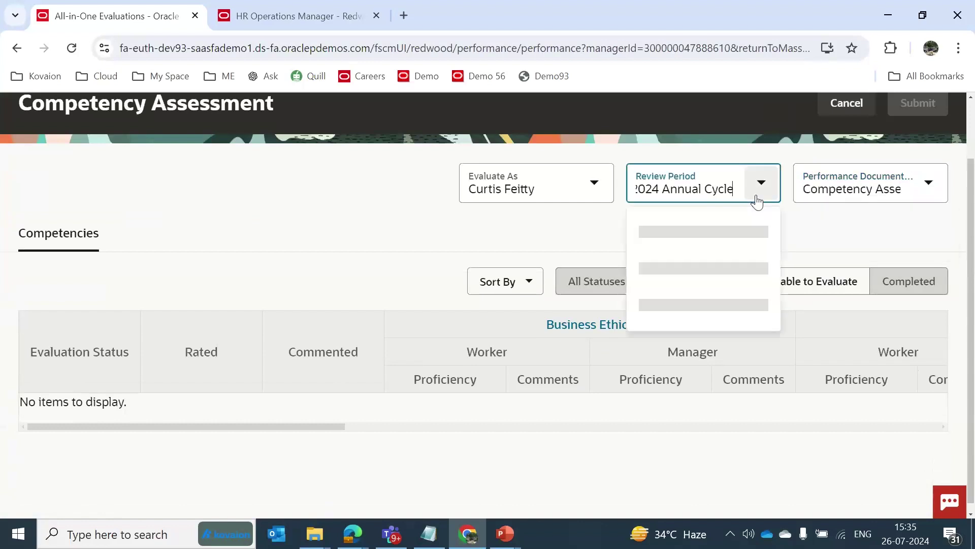
pyautogui.click(402, 17)
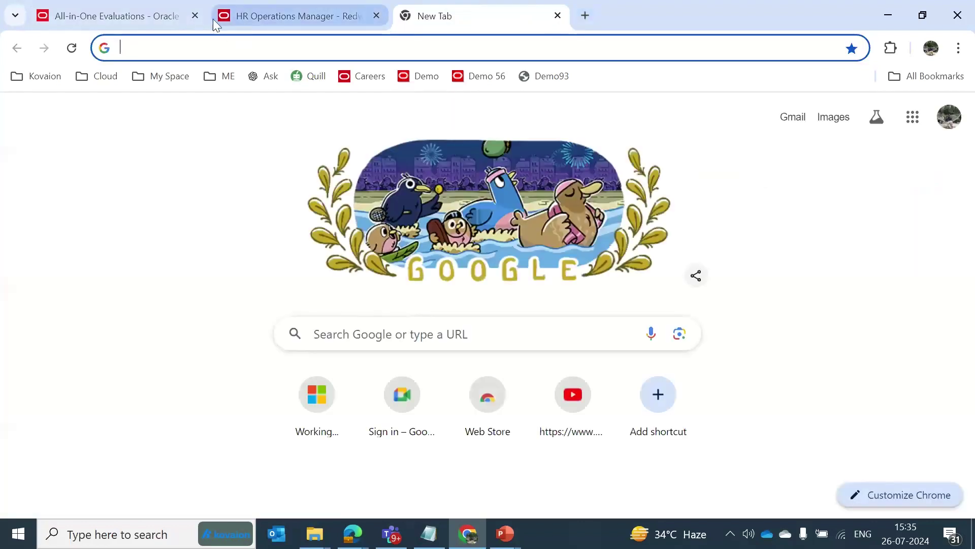
# Close the old evaluations tab and open Evaluate Performance in the dev56 demo via My Team.
pyautogui.click(188, 19)
pyautogui.click(196, 16)
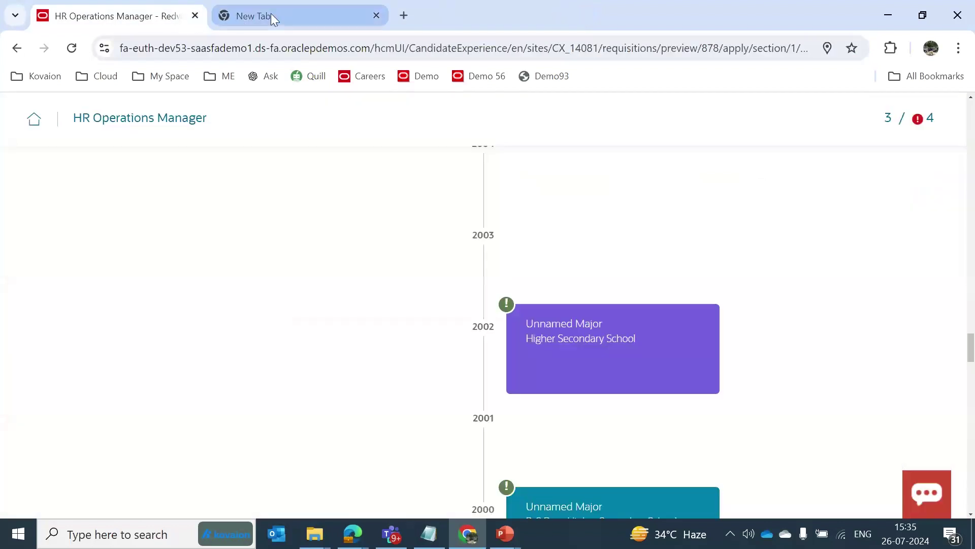
pyautogui.click(271, 14)
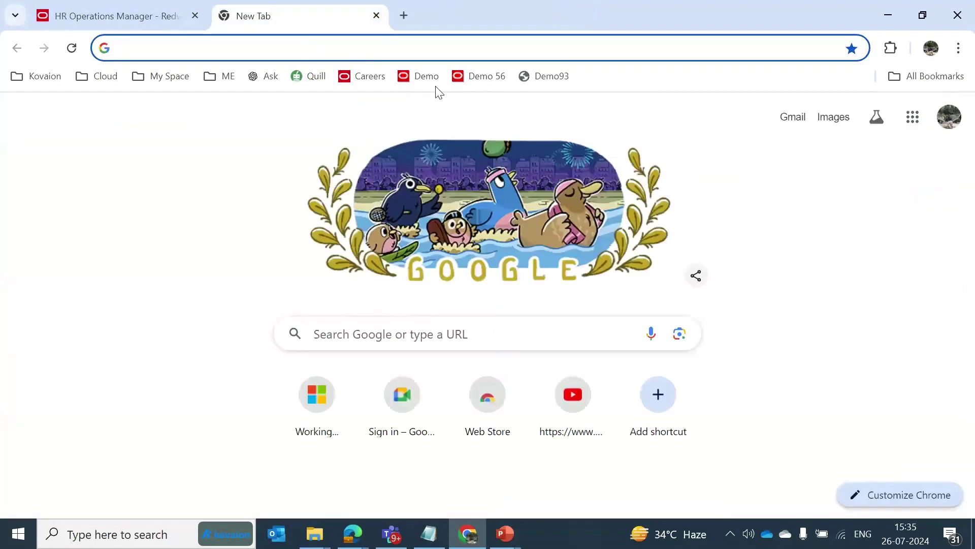
pyautogui.click(472, 79)
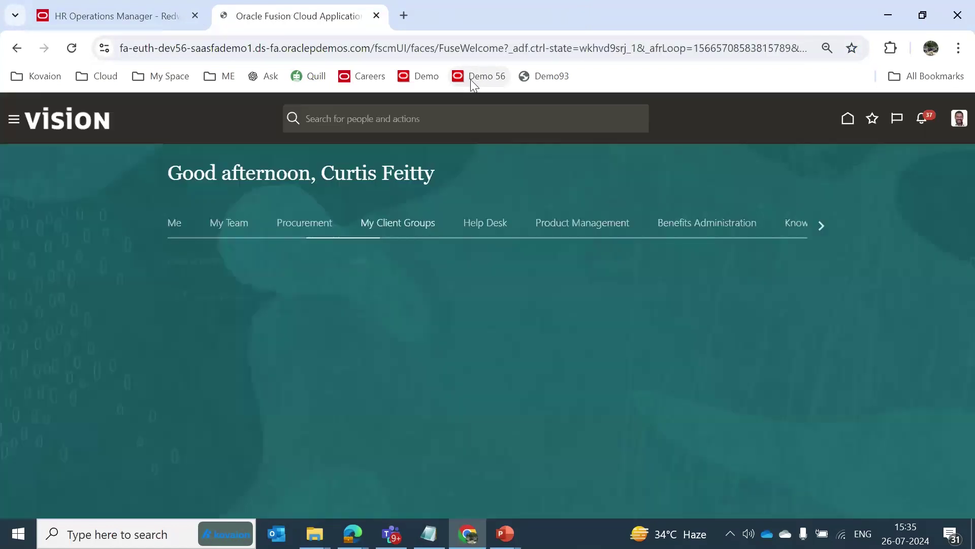
pyautogui.click(231, 224)
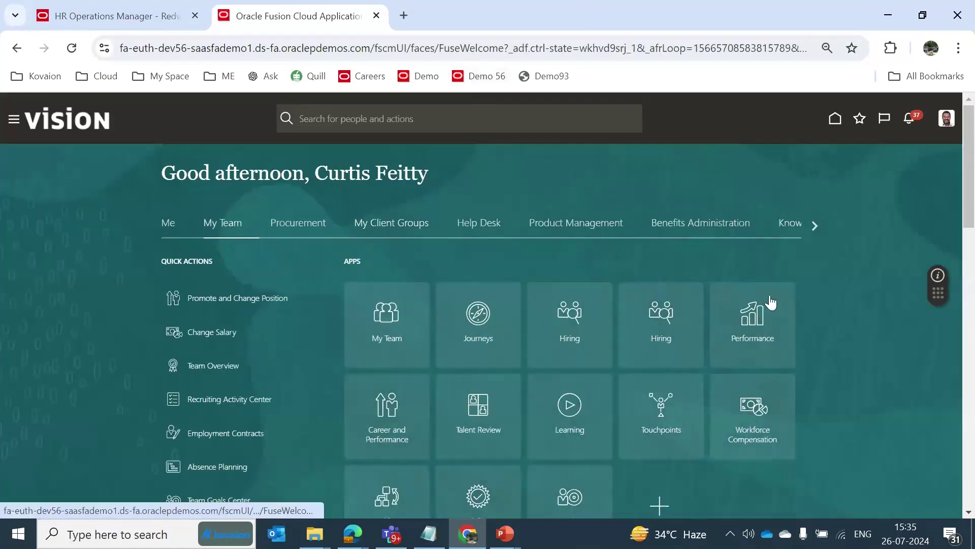
pyautogui.click(754, 334)
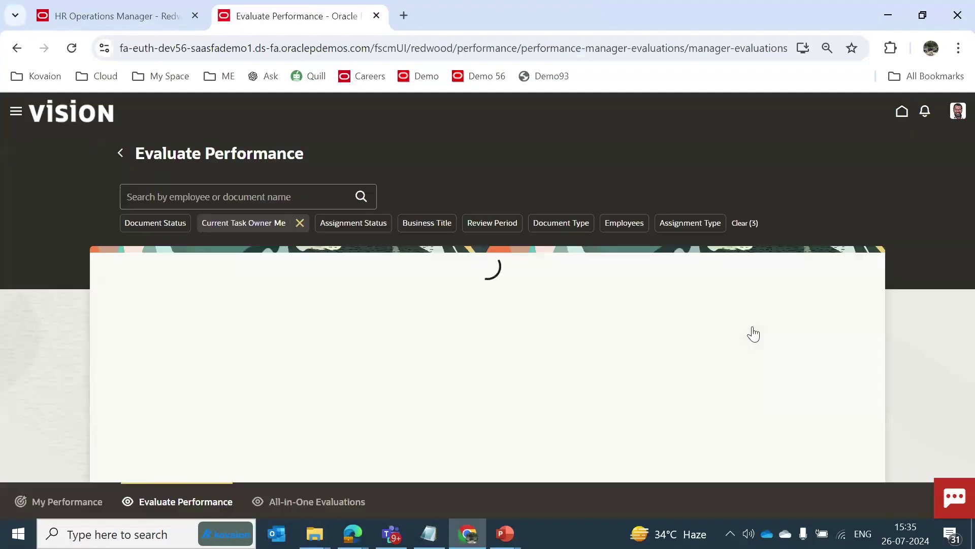
# Filter All-in-One Evaluations to Dev Plan for Retail and open the employee's evaluation.
pyautogui.click(301, 502)
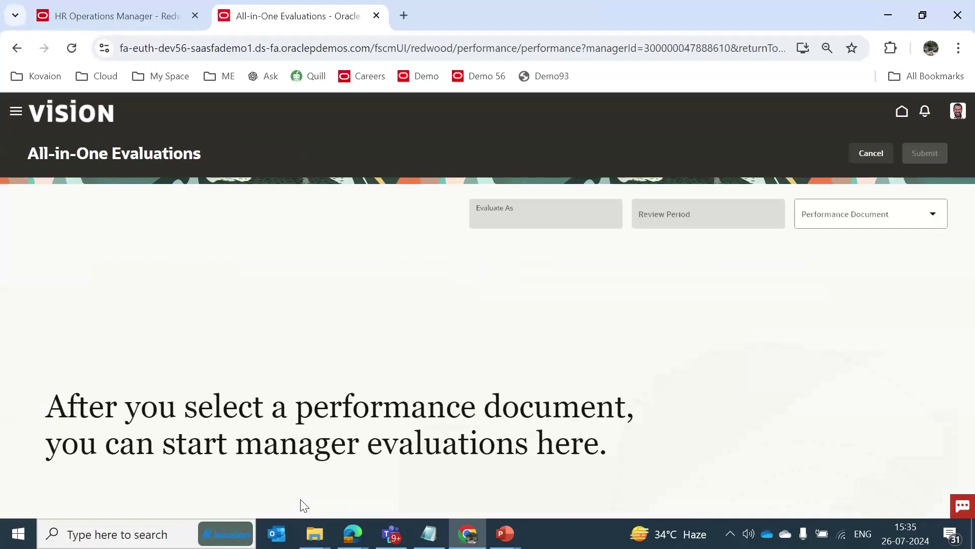
pyautogui.click(850, 208)
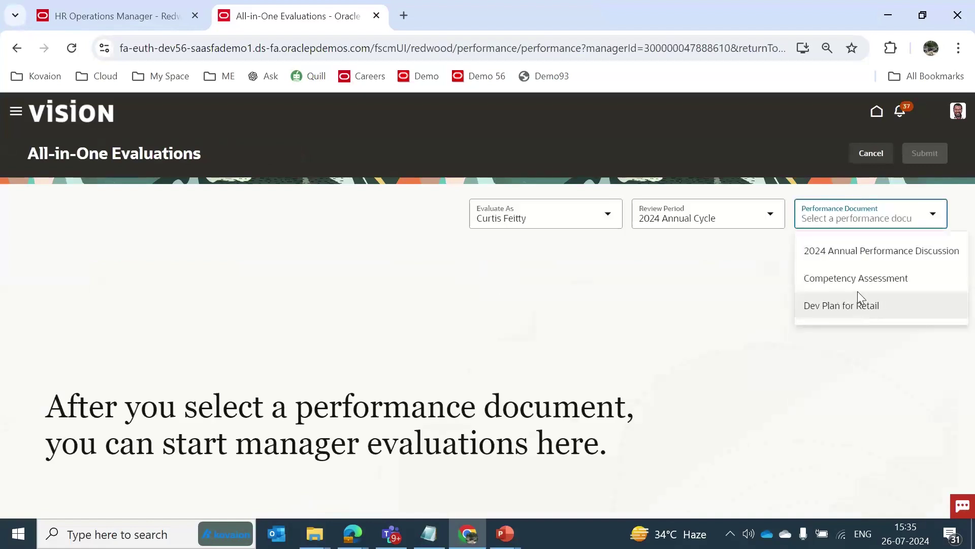
pyautogui.click(851, 302)
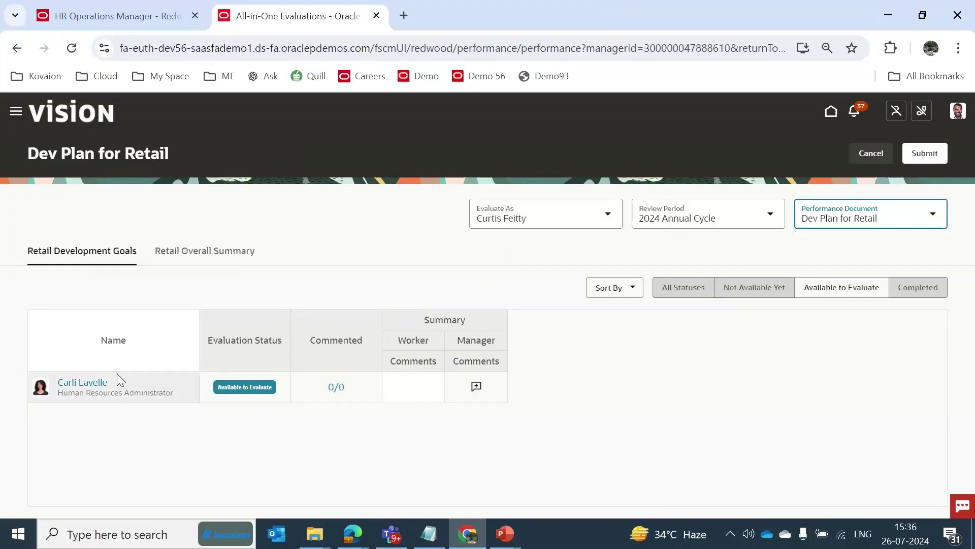
pyautogui.click(82, 389)
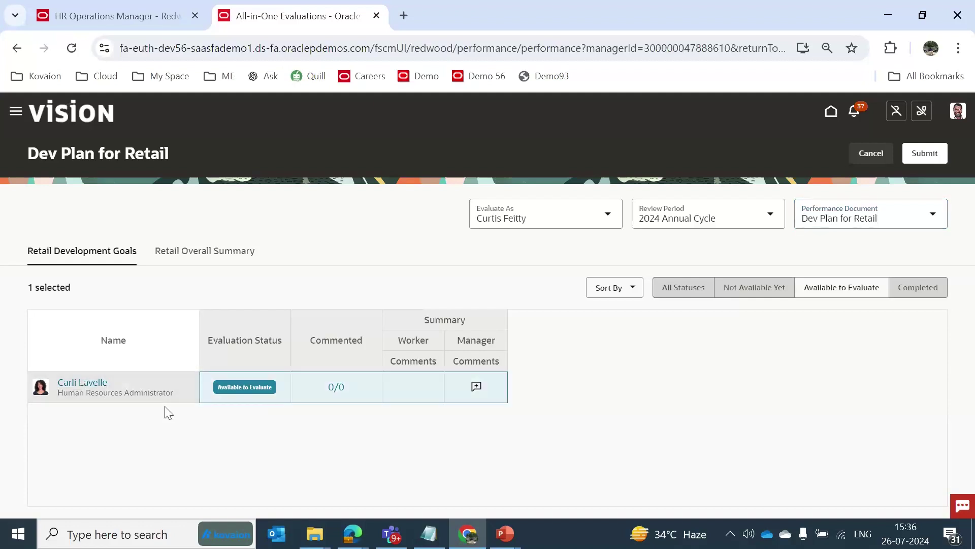
pyautogui.click(104, 387)
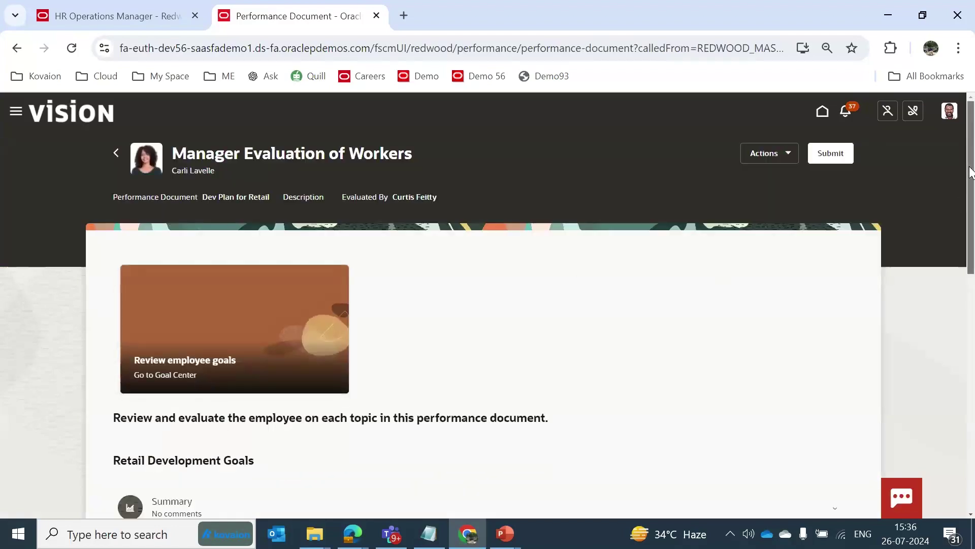
# Expand Retail Overall Summary and draft the Manager Comment with AI Assist.
pyautogui.scroll(-2, 529, 244)
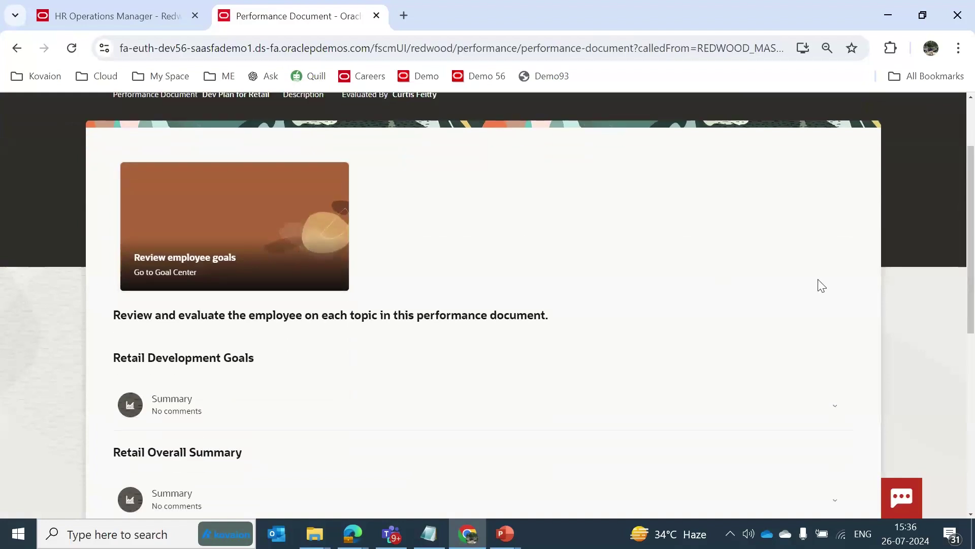
pyautogui.moveTo(972, 207); pyautogui.dragTo(972, 296)
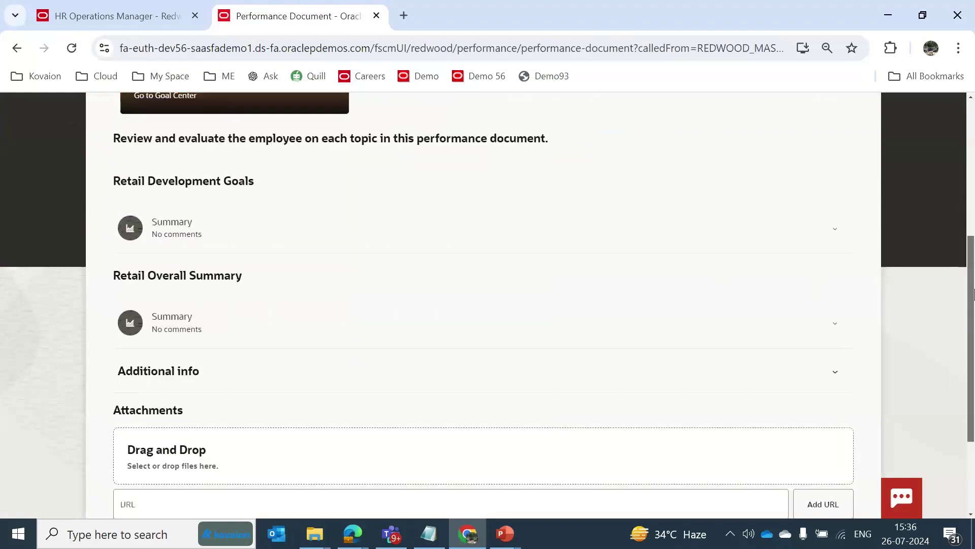
pyautogui.click(246, 327)
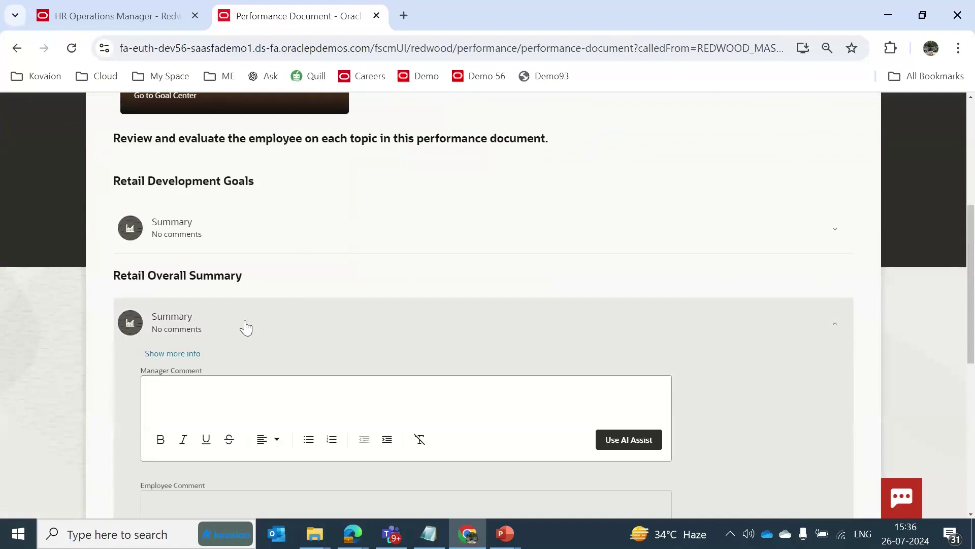
pyautogui.moveTo(972, 246); pyautogui.dragTo(972, 294)
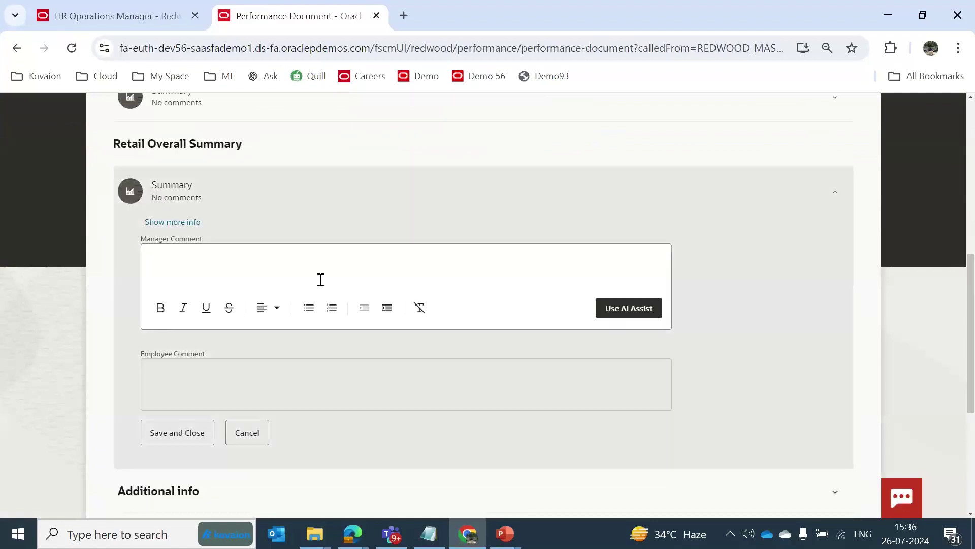
pyautogui.click(639, 315)
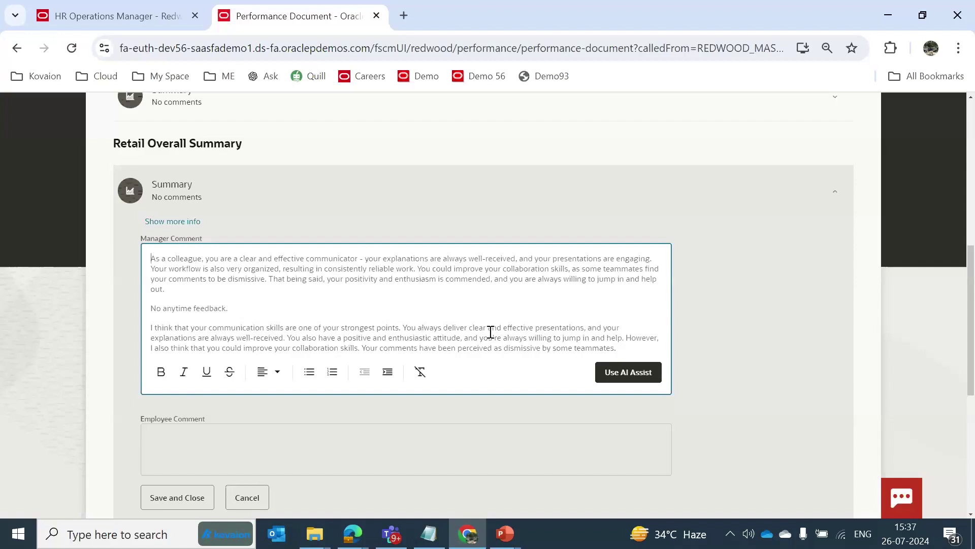
# Trim the comment's last sentence to end at 'Your comments have been perceived' and return to the list.
pyautogui.click(621, 346)
pyautogui.press('BackSpace')
pyautogui.press('BackSpace')
pyautogui.press('BackSpace')
pyautogui.press('BackSpace')
pyautogui.press('BackSpace')
pyautogui.press('BackSpace')
pyautogui.press('BackSpace')
pyautogui.press('BackSpace')
pyautogui.press('BackSpace')
pyautogui.press('BackSpace')
pyautogui.press('BackSpace')
pyautogui.press('BackSpace')
pyautogui.press('BackSpace')
pyautogui.press('BackSpace')
pyautogui.press('BackSpace')
pyautogui.press('BackSpace')
pyautogui.press('BackSpace')
pyautogui.press('BackSpace')
pyautogui.press('BackSpace')
pyautogui.press('BackSpace')
pyautogui.press('BackSpace')
pyautogui.press('BackSpace')
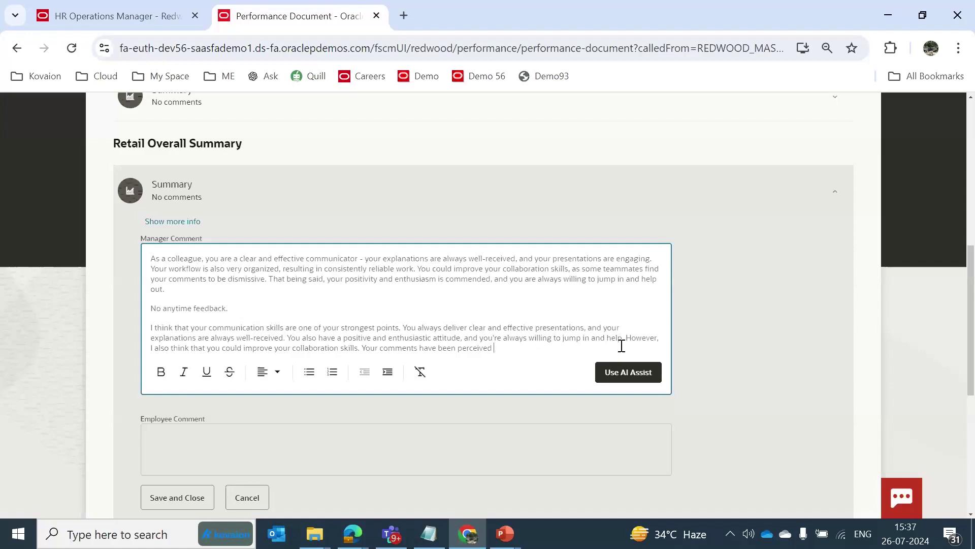
pyautogui.click(590, 292)
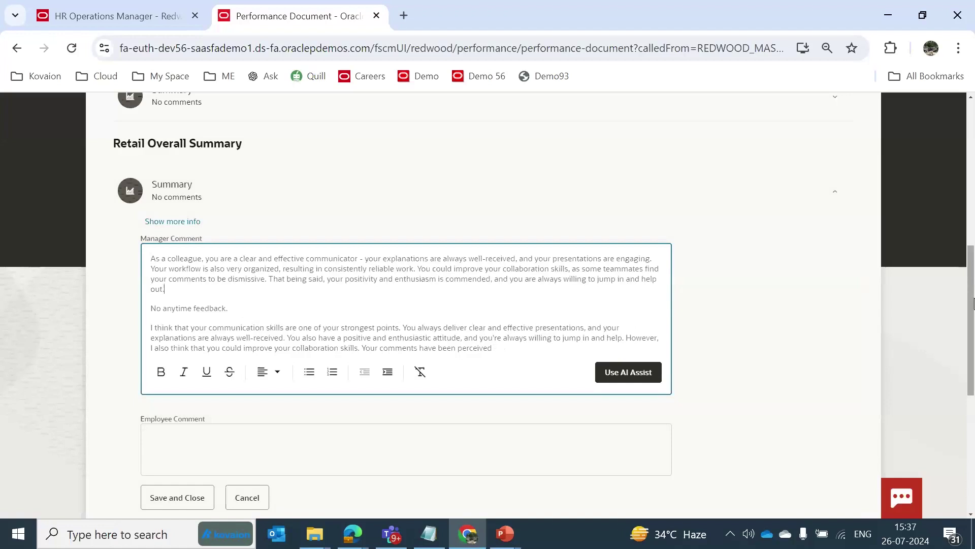
pyautogui.moveTo(973, 303); pyautogui.dragTo(973, 158)
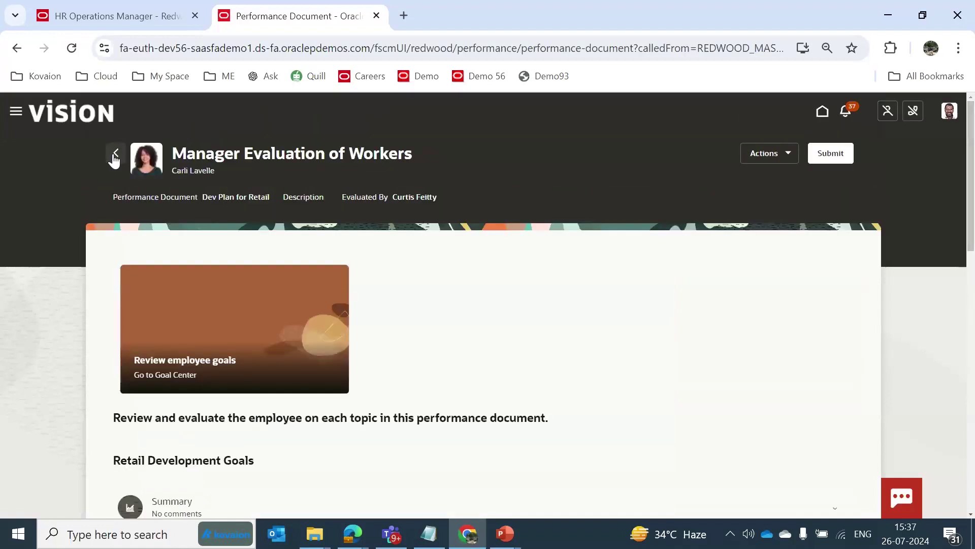
pyautogui.click(116, 153)
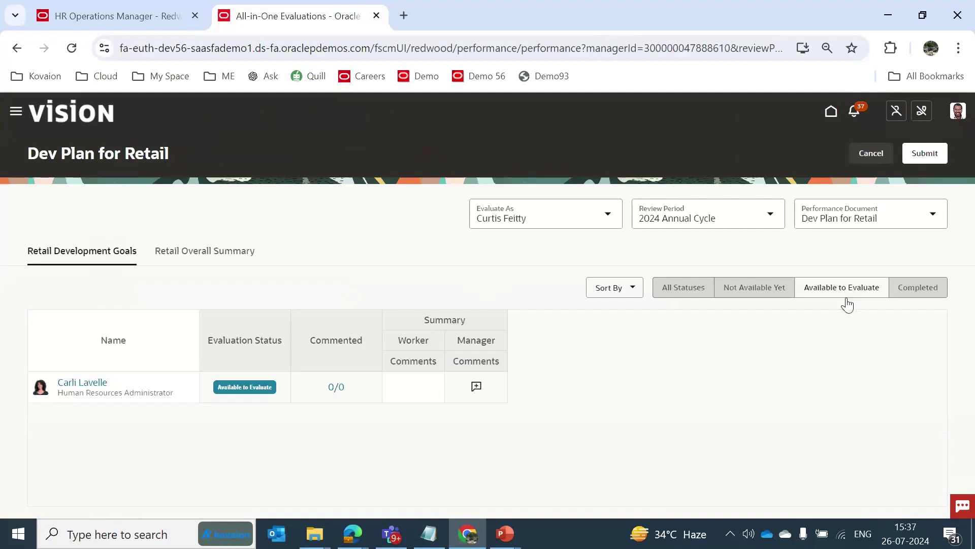
# Switch to the 2024 Annual Performance Discussion document and open the employee's evaluation.
pyautogui.click(854, 216)
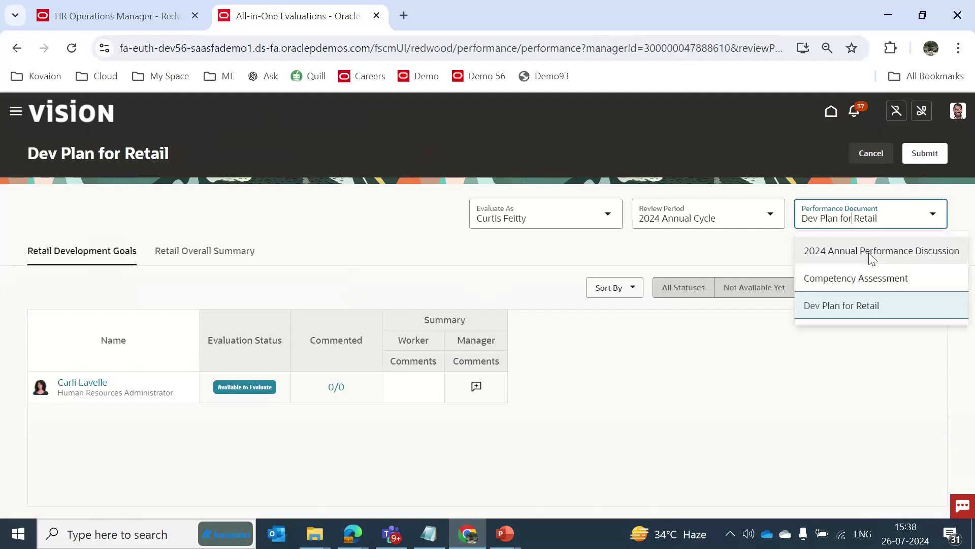
pyautogui.click(869, 252)
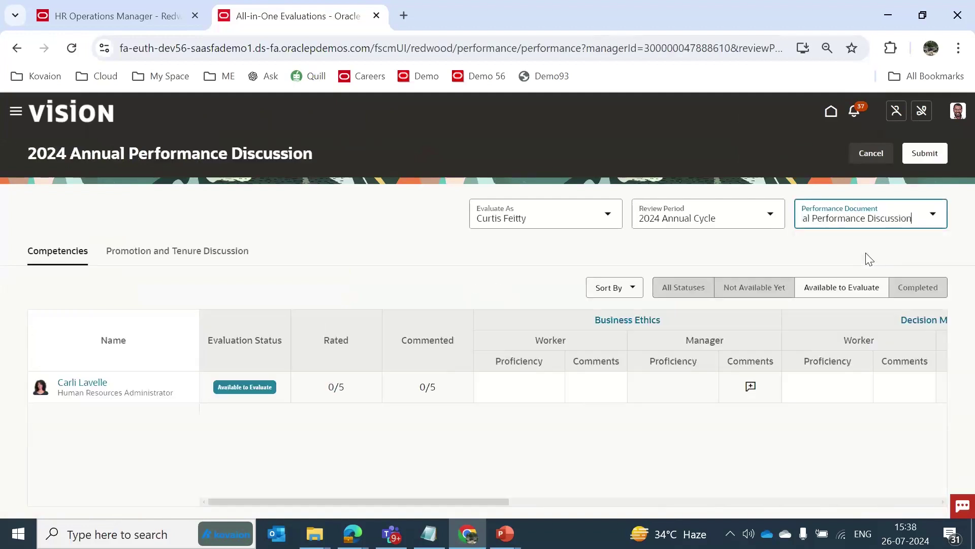
pyautogui.click(87, 387)
pyautogui.click(87, 387)
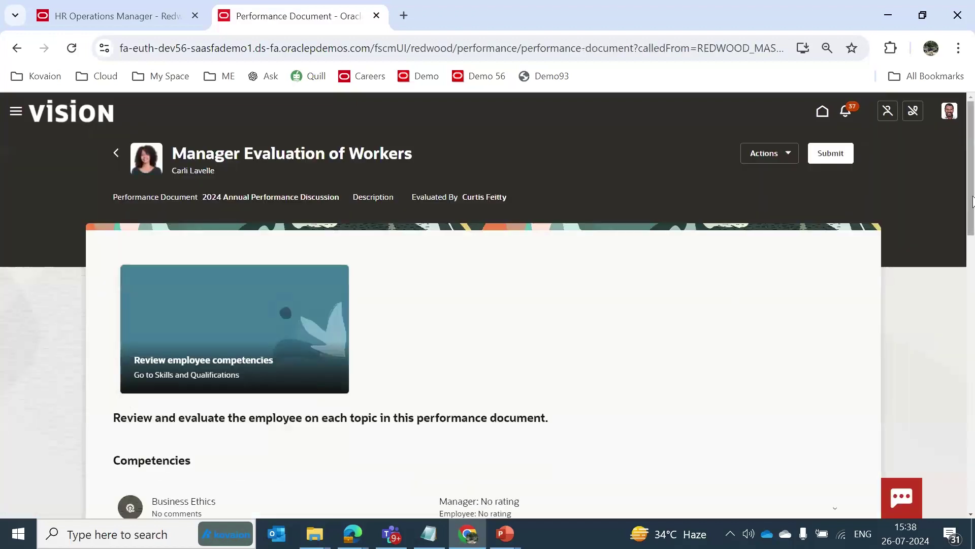
# Expand the Business Ethics competency and set Manager Proficiency to Skilled.
pyautogui.scroll(-3, 972, 203)
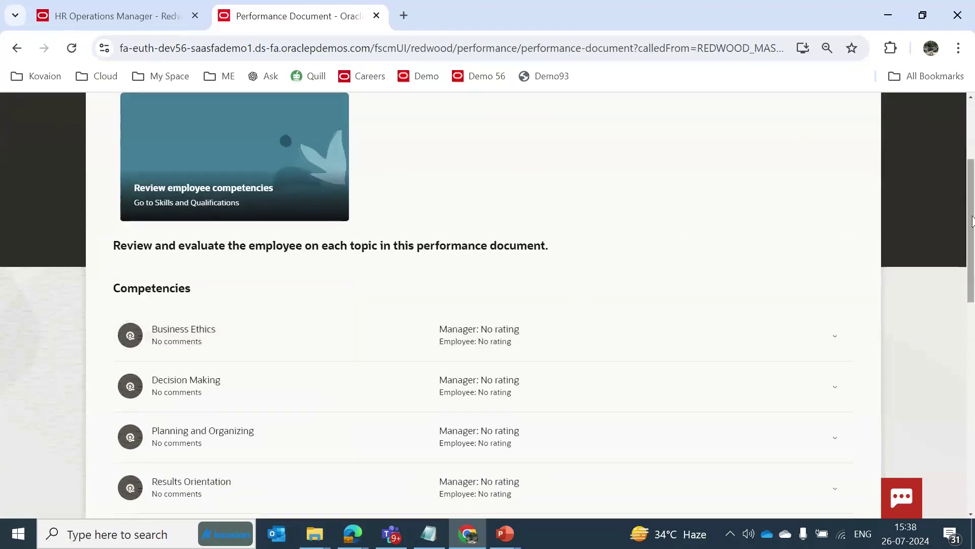
pyautogui.scroll(-1, 973, 243)
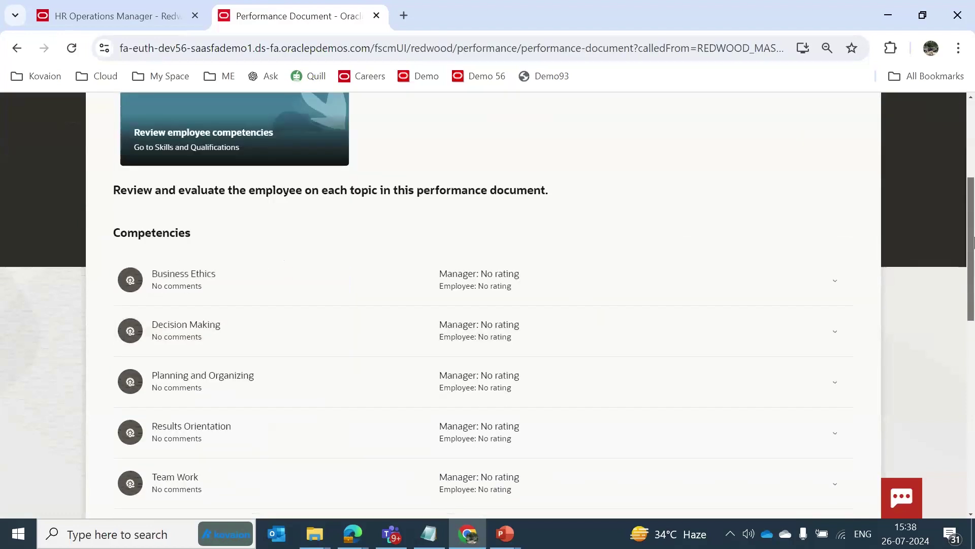
pyautogui.click(185, 291)
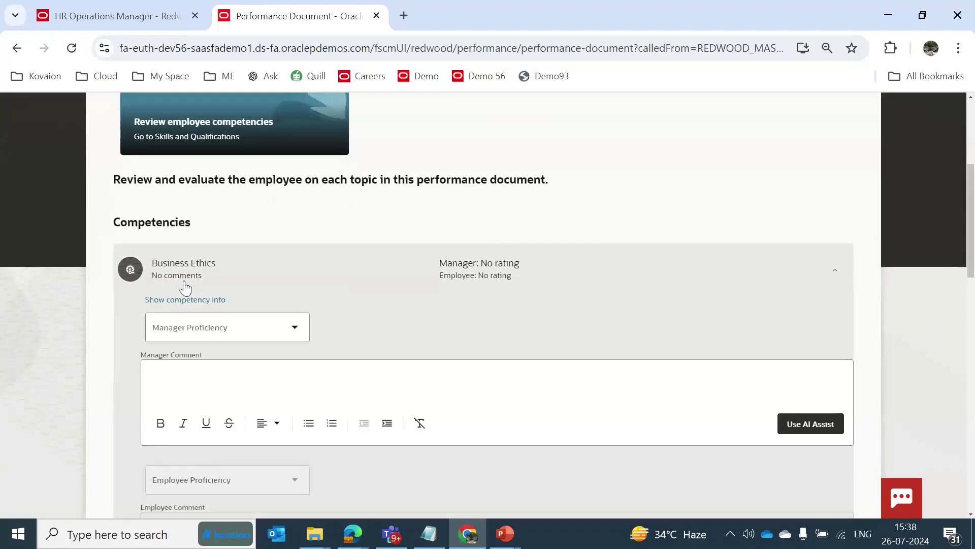
pyautogui.click(210, 330)
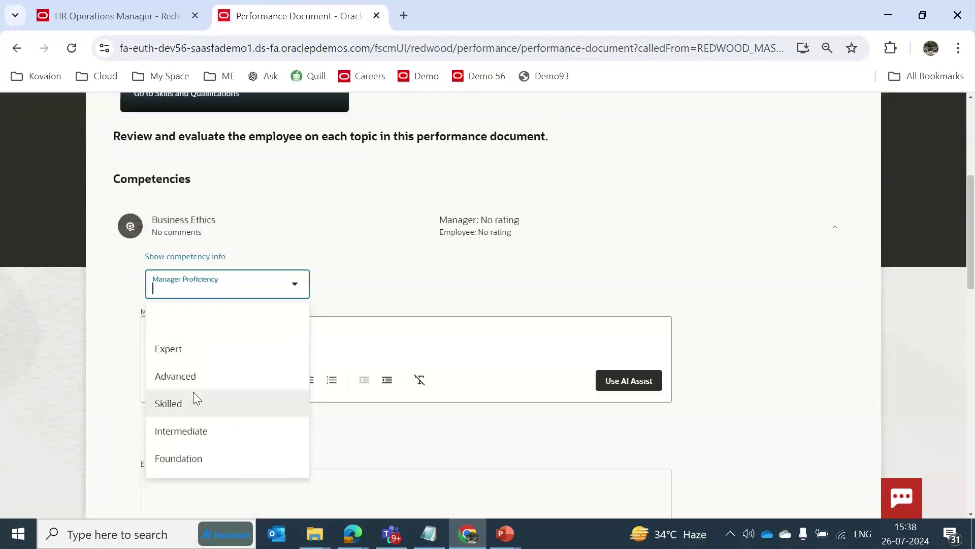
pyautogui.click(185, 403)
# Fill the Business Ethics manager comment with AI-drafted development tips and review them.
pyautogui.click(224, 338)
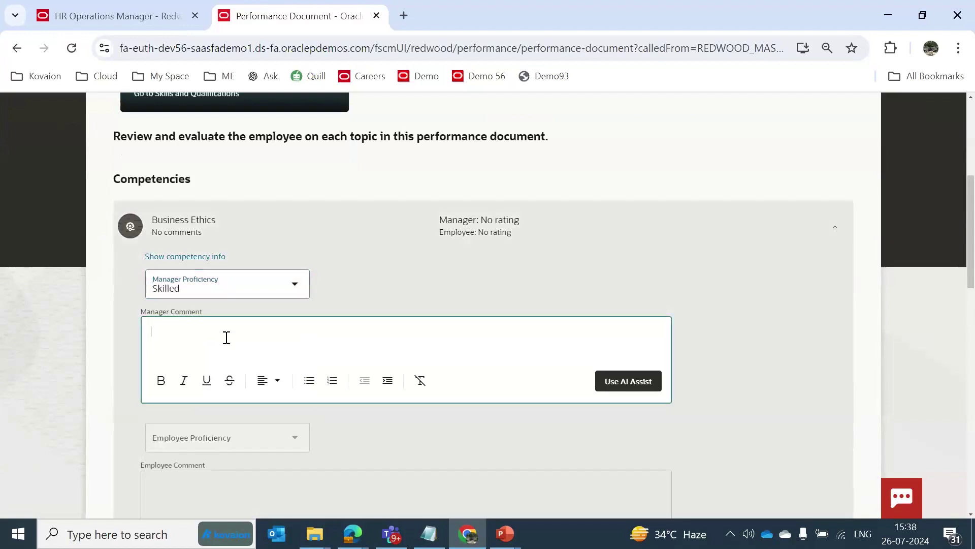
pyautogui.click(620, 385)
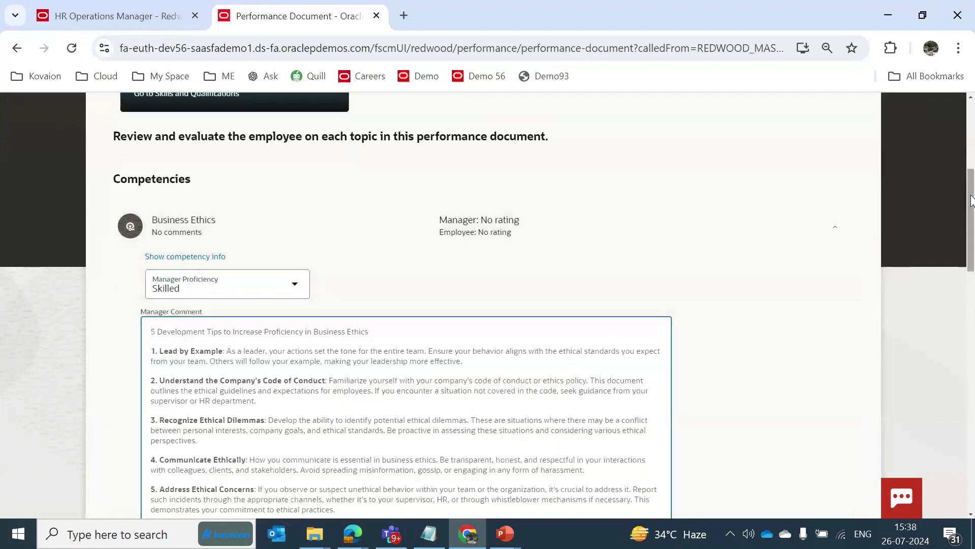
pyautogui.scroll(-2, 971, 224)
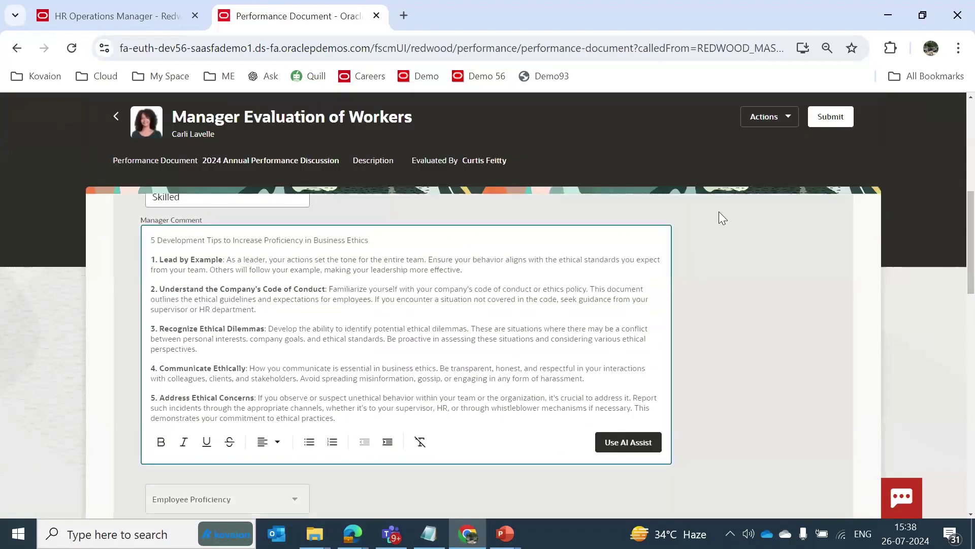
pyautogui.scroll(2, 922, 202)
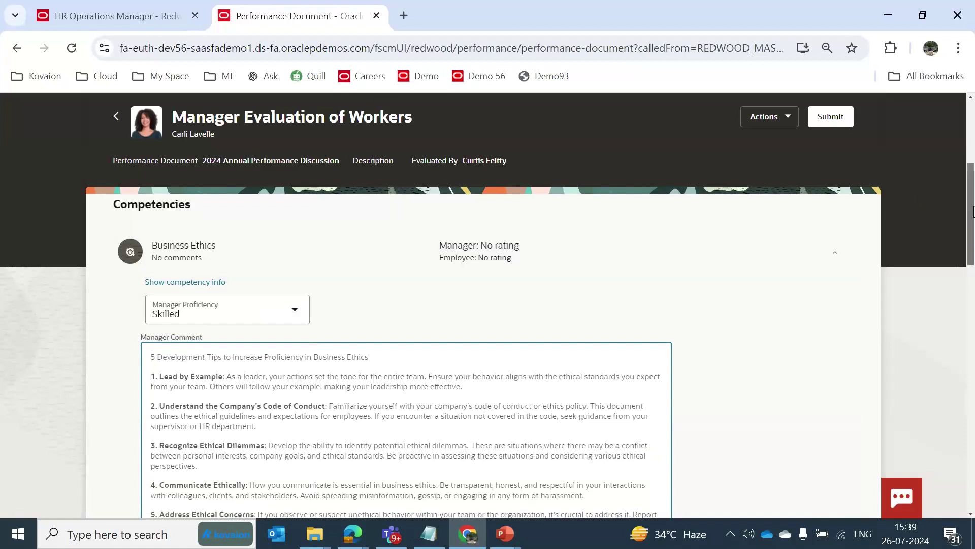
pyautogui.scroll(5, 973, 211)
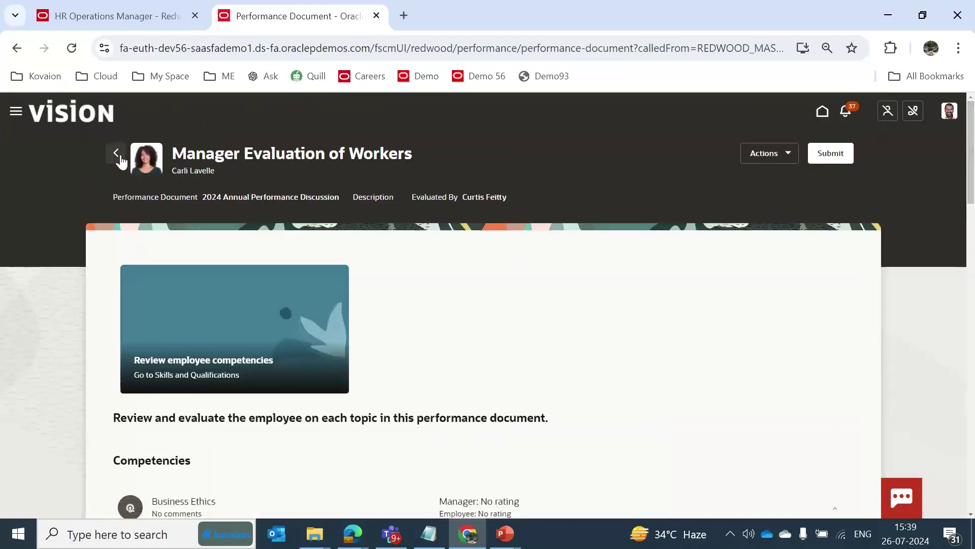
# Leave the performance document and show the full list of My Team quick actions.
pyautogui.click(119, 157)
pyautogui.click(92, 121)
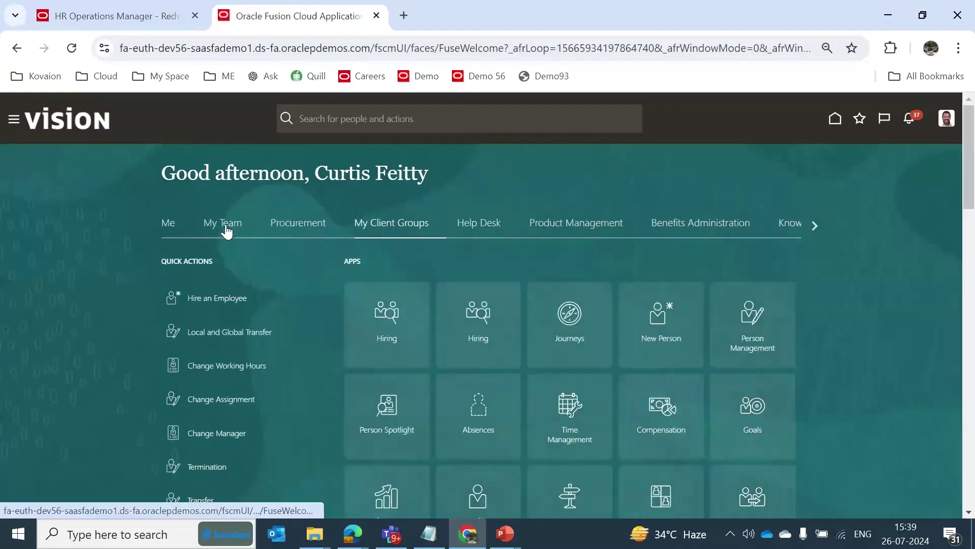
pyautogui.click(225, 228)
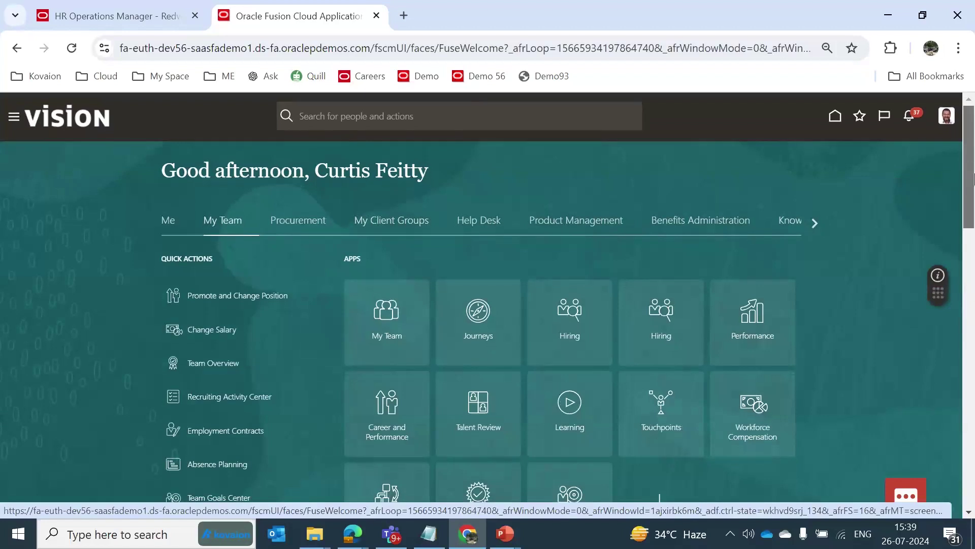
pyautogui.scroll(-5, 973, 178)
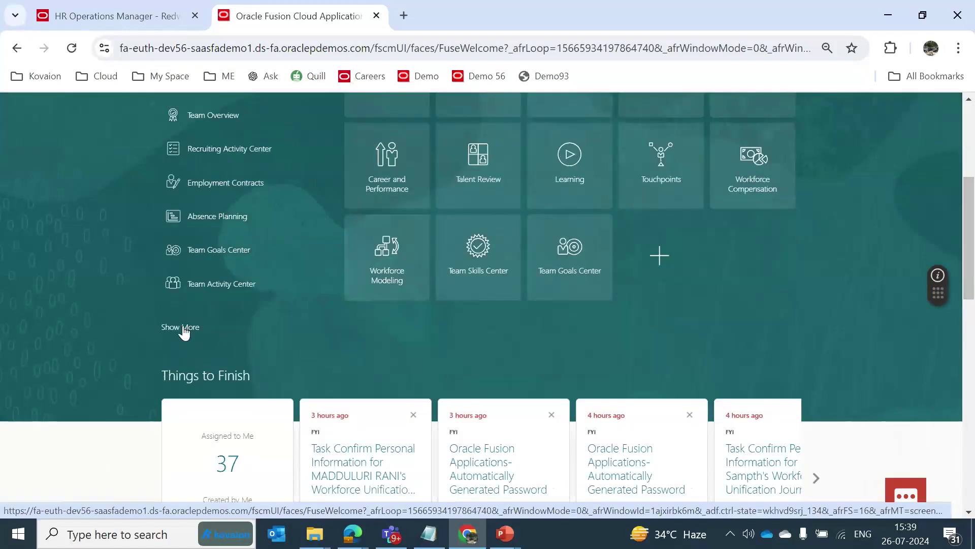
pyautogui.click(184, 329)
# Search the page for 'surv' and start Create Survey.
pyautogui.hotkey('ctrl', 'f')
pyautogui.write('fee')
pyautogui.press('BackSpace')
pyautogui.press('BackSpace')
pyautogui.press('BackSpace')
pyautogui.write('sur')
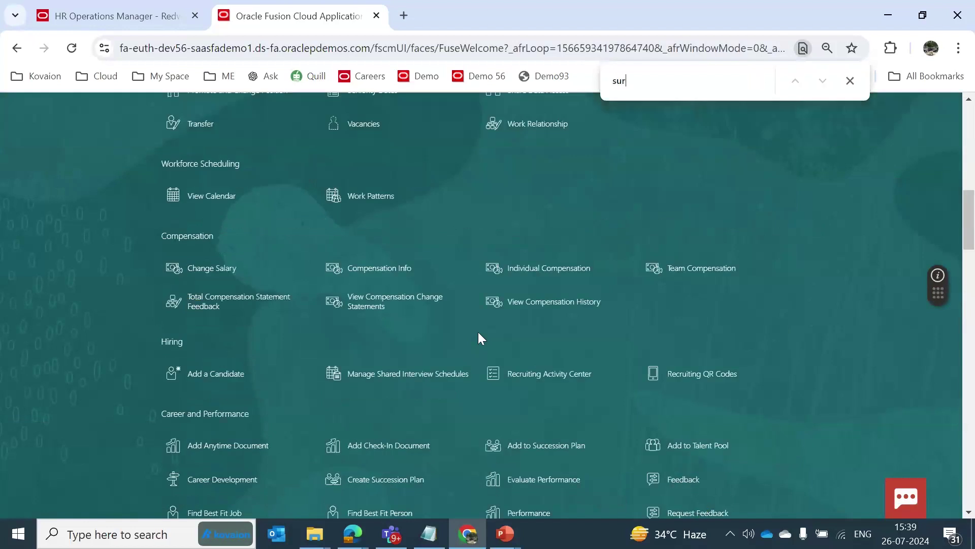
pyautogui.write('v')
pyautogui.click(206, 310)
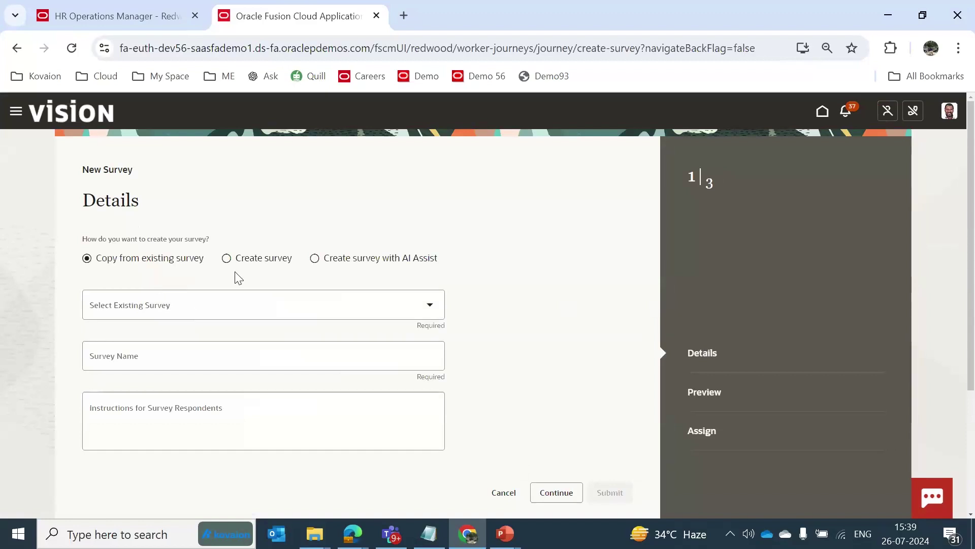
# Choose AI-assisted survey creation and describe the survey type as 'WorkLife Balance Survey'.
pyautogui.click(316, 259)
pyautogui.click(207, 337)
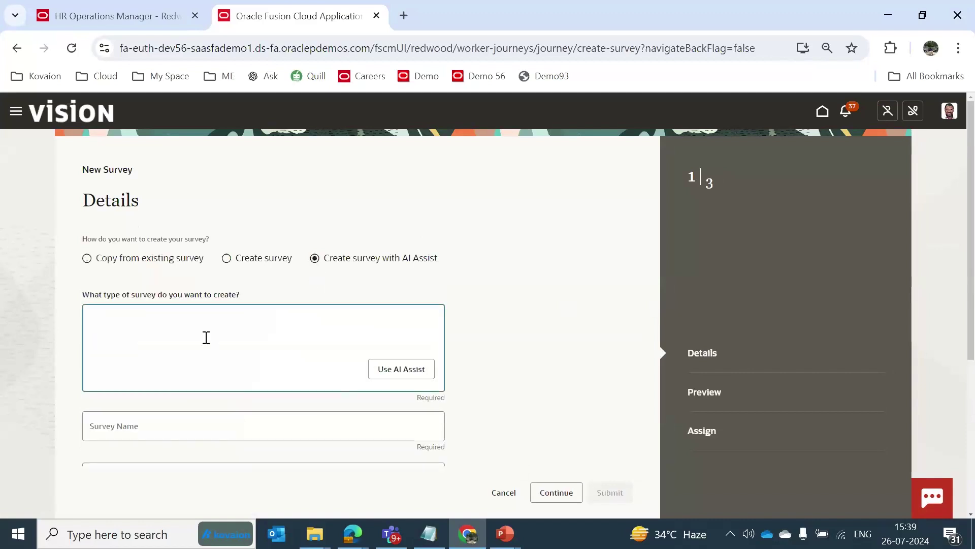
pyautogui.write('WorkLife Balance Survey')
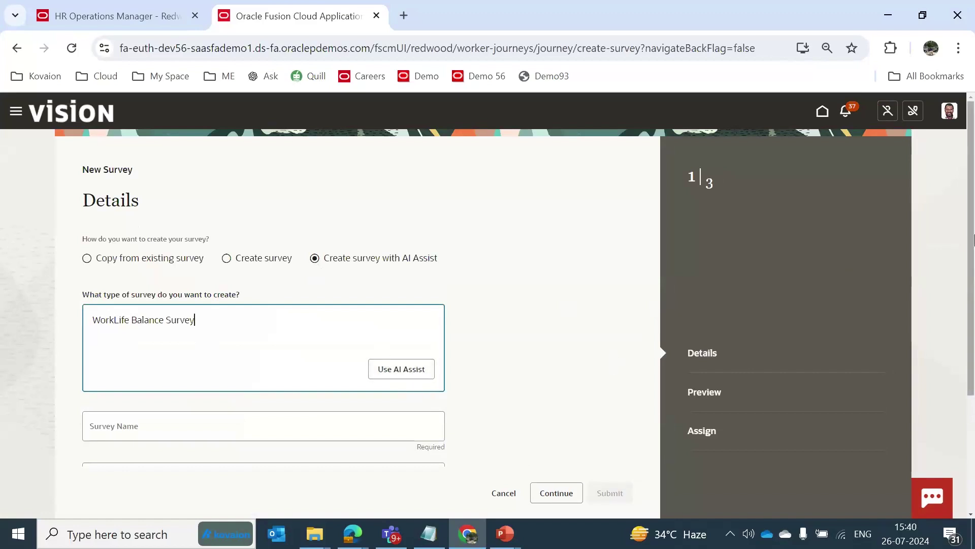
# Review the AI-generated WorkLife Balance survey questions without changing them.
pyautogui.moveTo(973, 170); pyautogui.dragTo(973, 291)
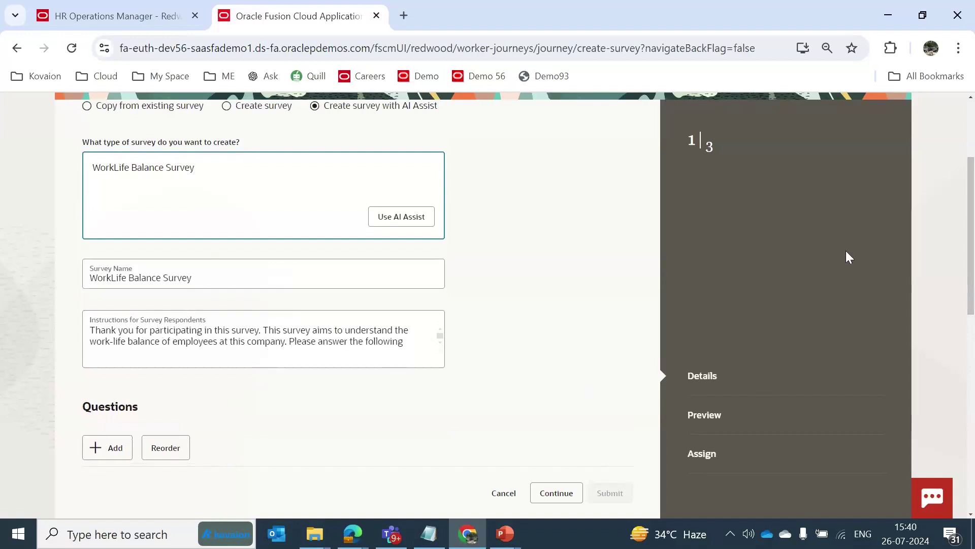
pyautogui.moveTo(974, 214); pyautogui.dragTo(972, 215)
pyautogui.moveTo(973, 236); pyautogui.dragTo(972, 297)
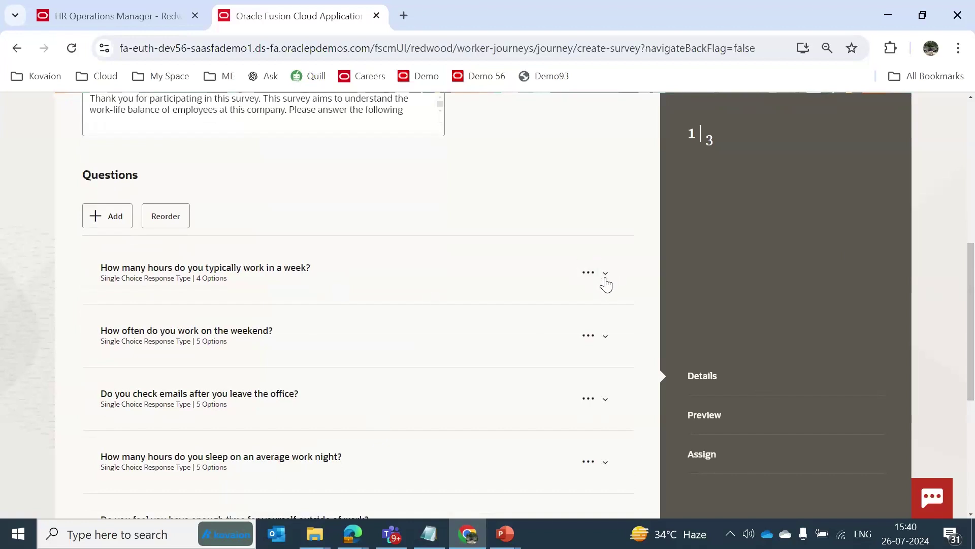
pyautogui.click(586, 275)
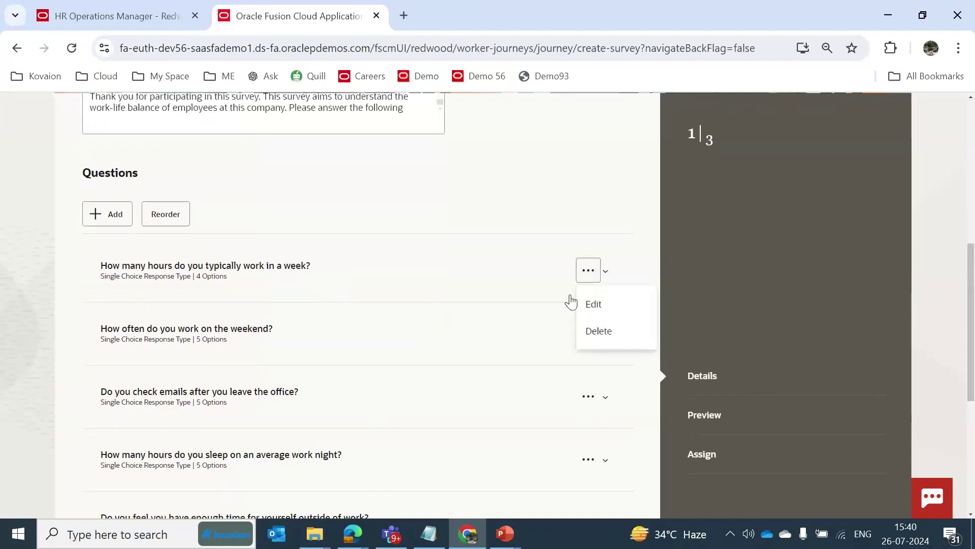
pyautogui.click(462, 212)
pyautogui.moveTo(971, 269); pyautogui.dragTo(972, 300)
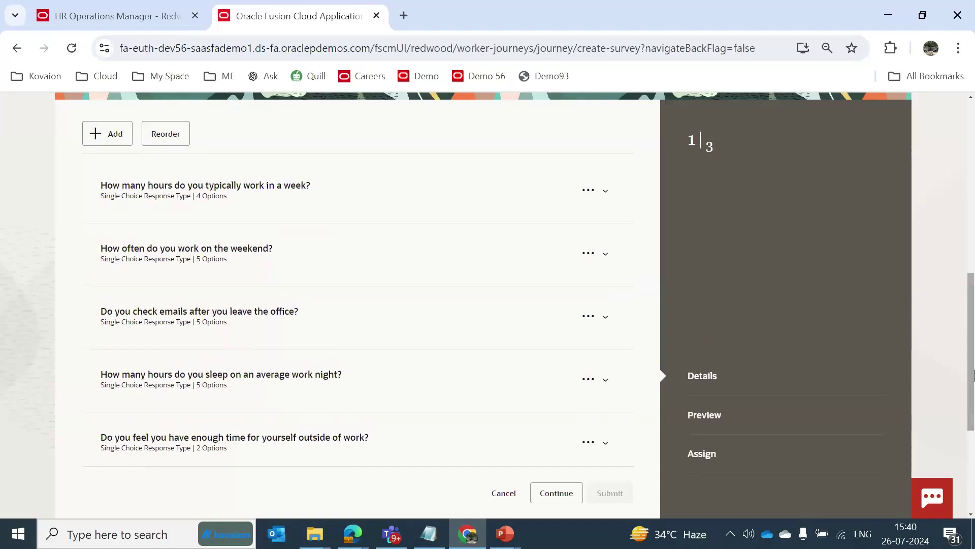
pyautogui.moveTo(973, 374); pyautogui.dragTo(973, 450)
# Save the WorkLife Balance Survey at the Preview step and scroll through its generated questions.
pyautogui.click(559, 494)
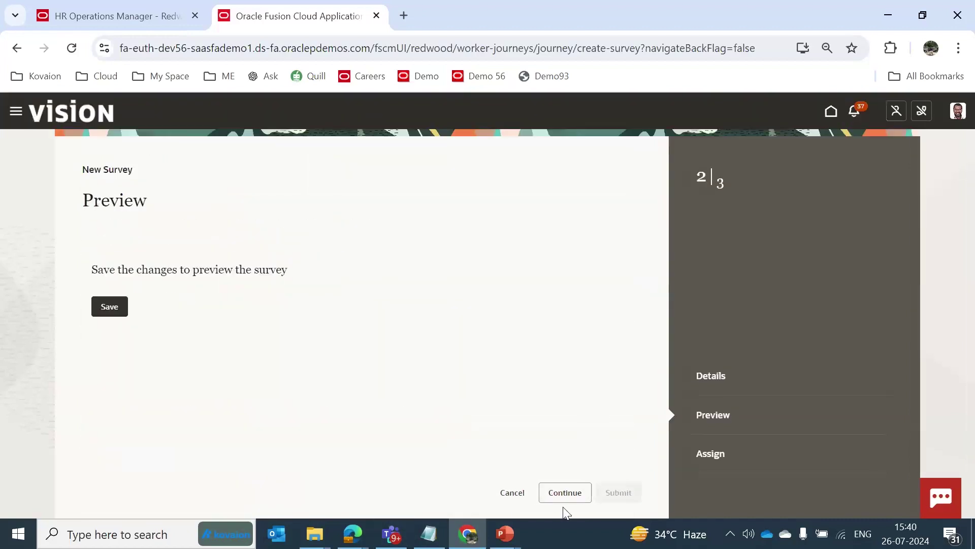
pyautogui.click(109, 309)
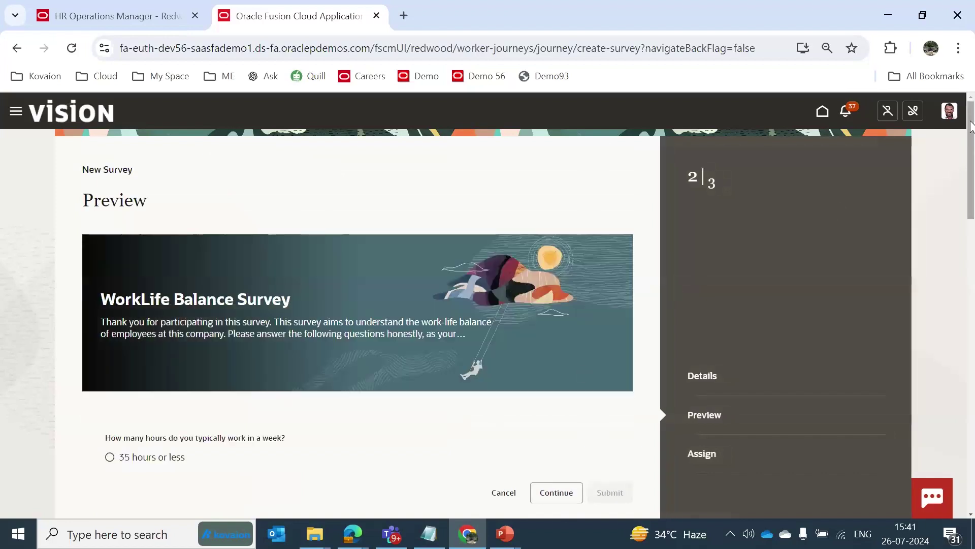
pyautogui.moveTo(971, 127); pyautogui.dragTo(972, 174)
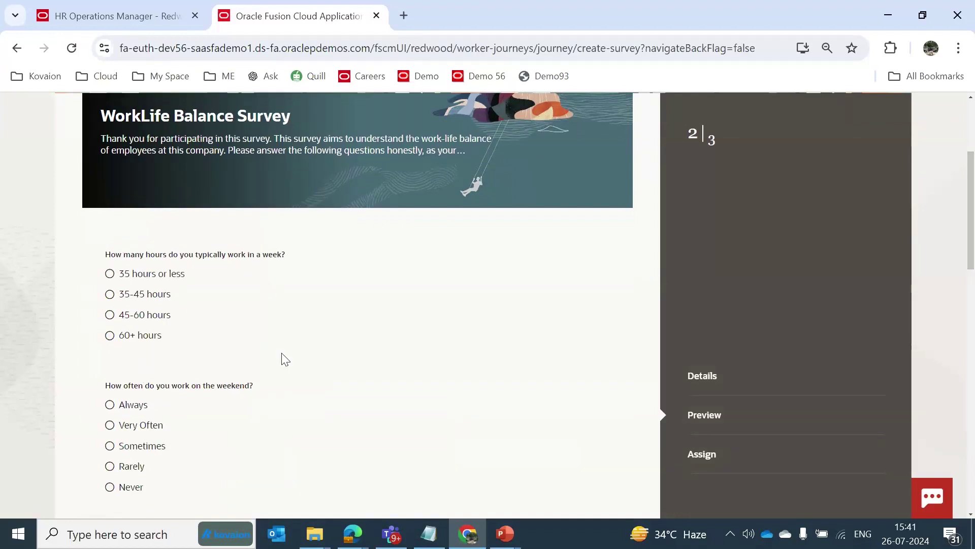
pyautogui.scroll(-3, 223, 379)
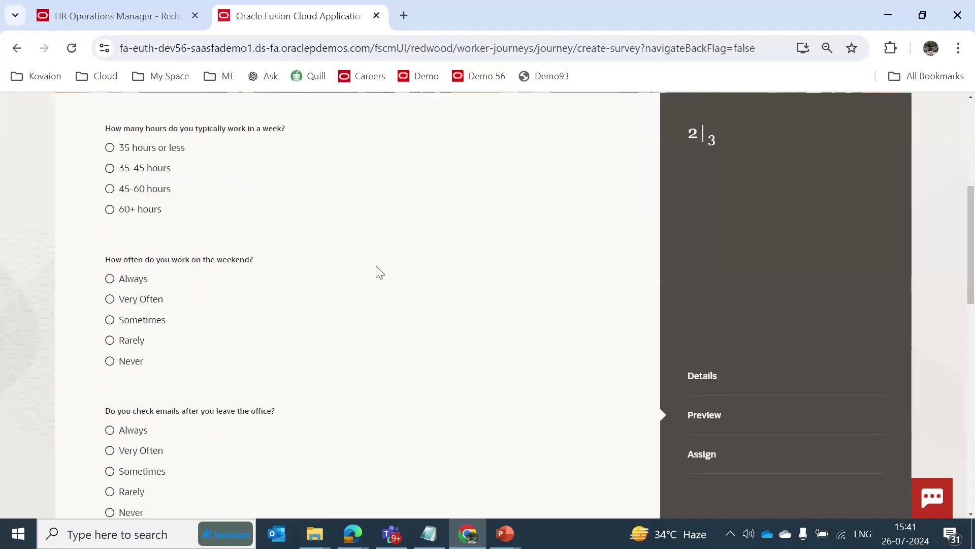
pyautogui.scroll(-2, 973, 274)
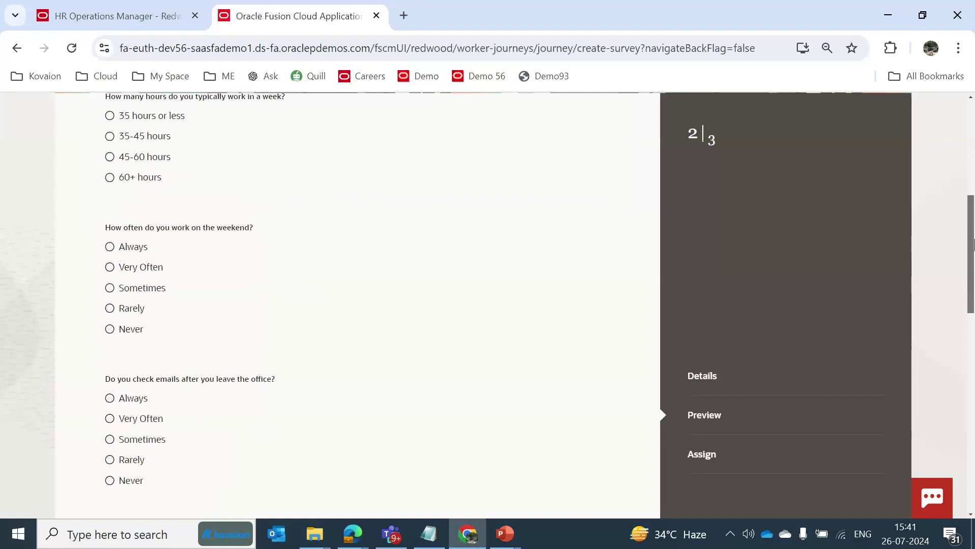
pyautogui.moveTo(974, 275); pyautogui.dragTo(974, 487)
# Set the survey start date to 7/26/24 and end date to 7/31/24.
pyautogui.click(557, 494)
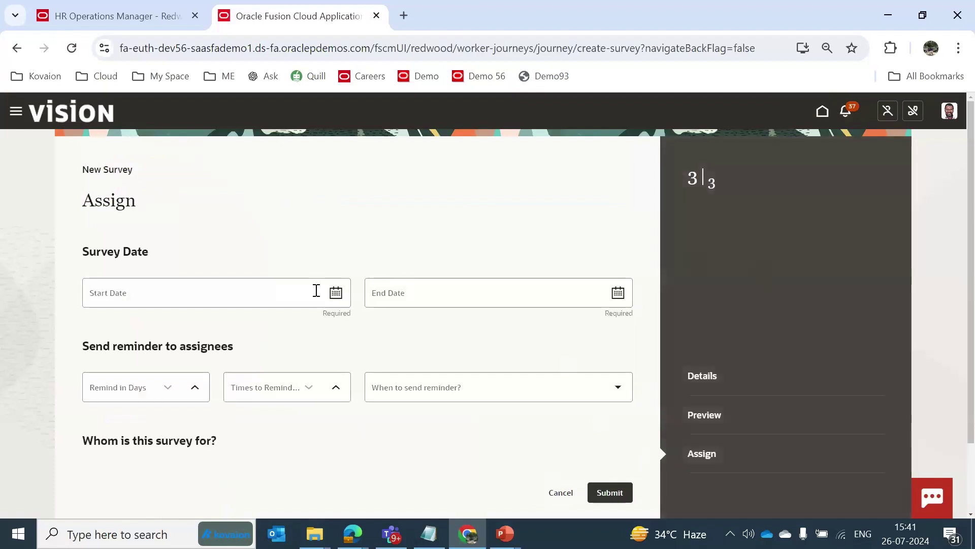
pyautogui.click(335, 293)
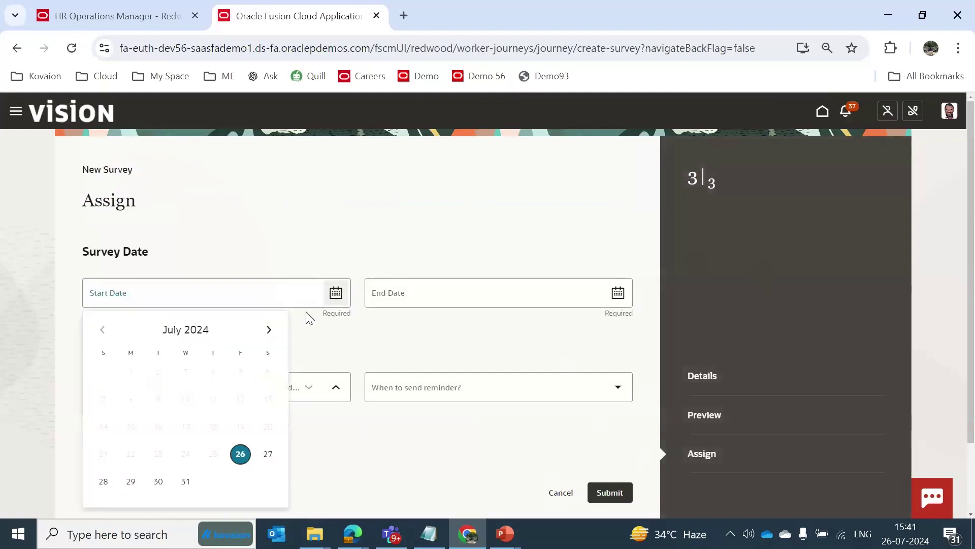
pyautogui.click(239, 453)
pyautogui.click(618, 293)
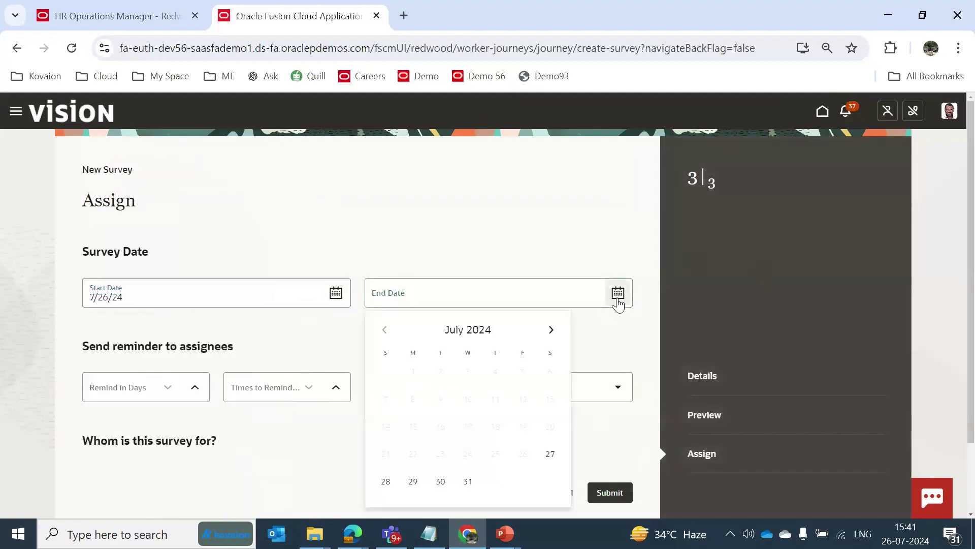
pyautogui.click(469, 483)
pyautogui.click(539, 350)
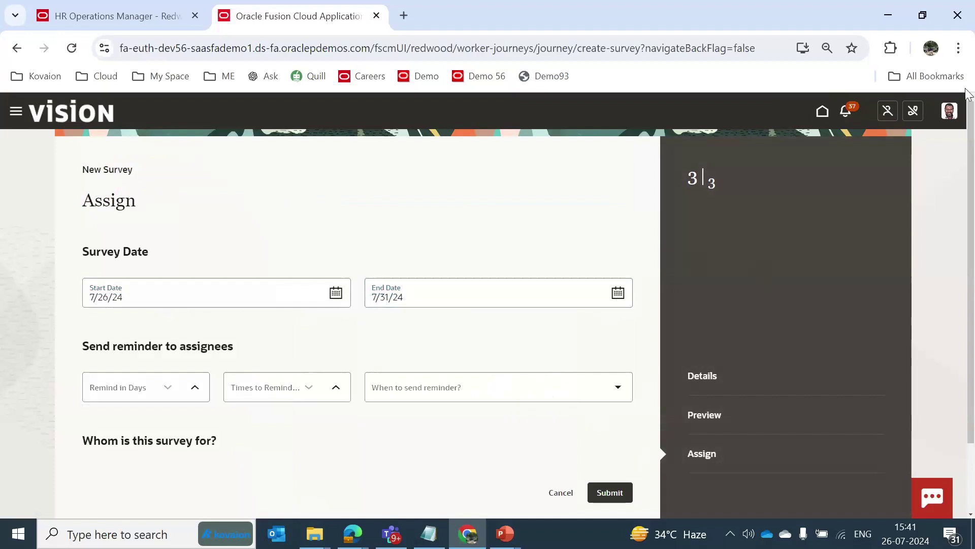
# Assign the survey to the direct reports of the manager found by searching their name.
pyautogui.click(958, 48)
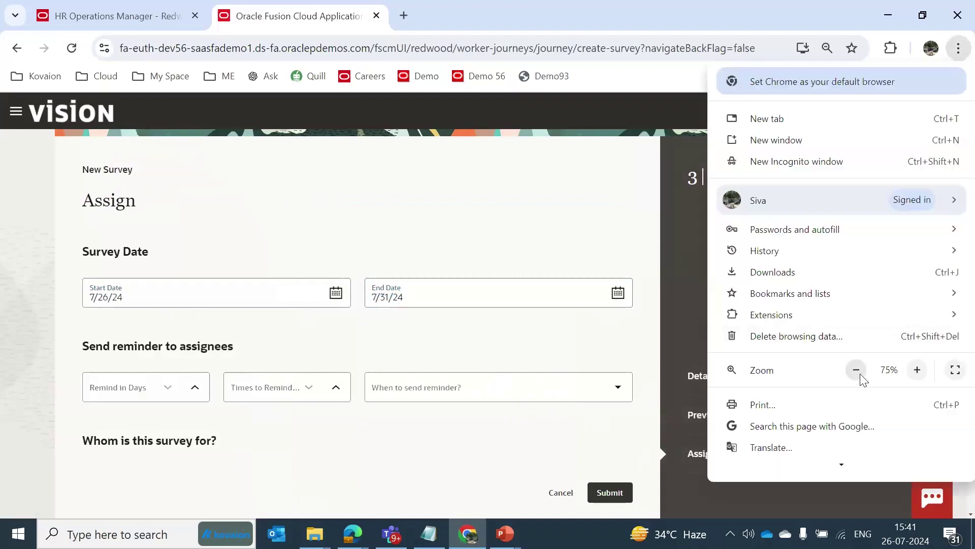
pyautogui.click(861, 373)
pyautogui.click(563, 323)
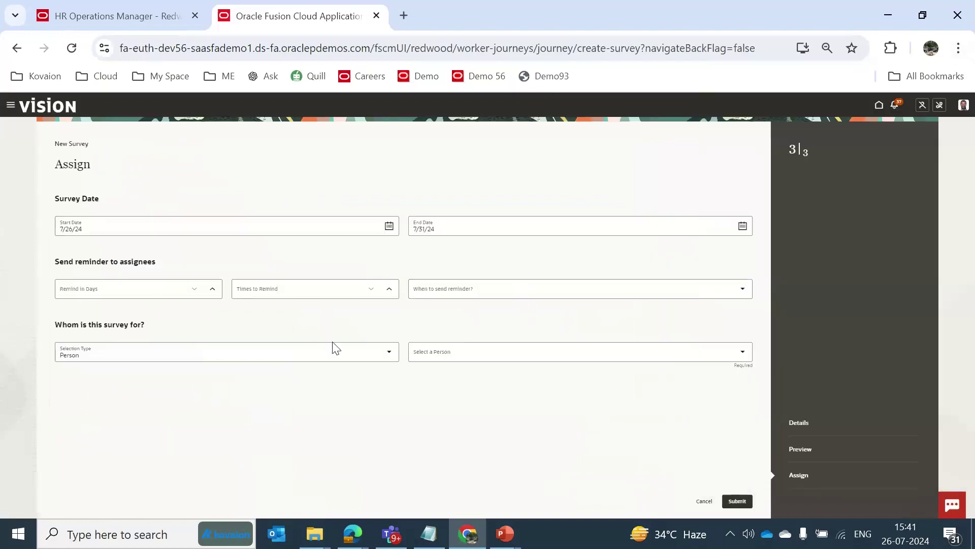
pyautogui.click(389, 356)
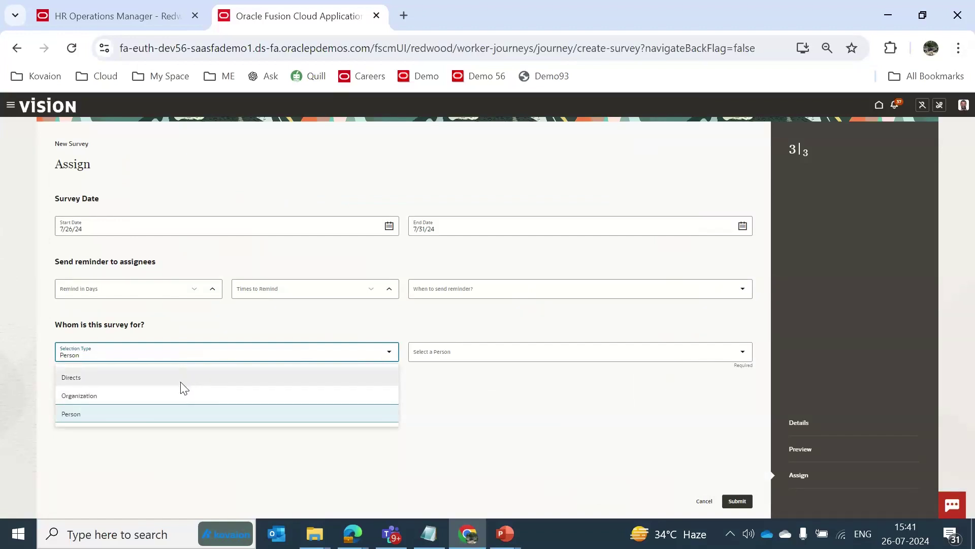
pyautogui.click(142, 379)
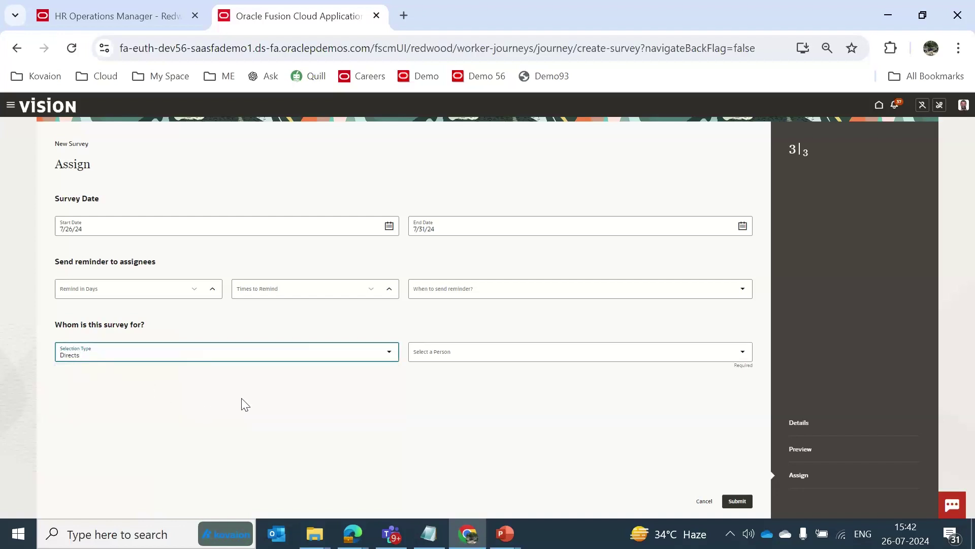
pyautogui.click(489, 351)
pyautogui.write('pat')
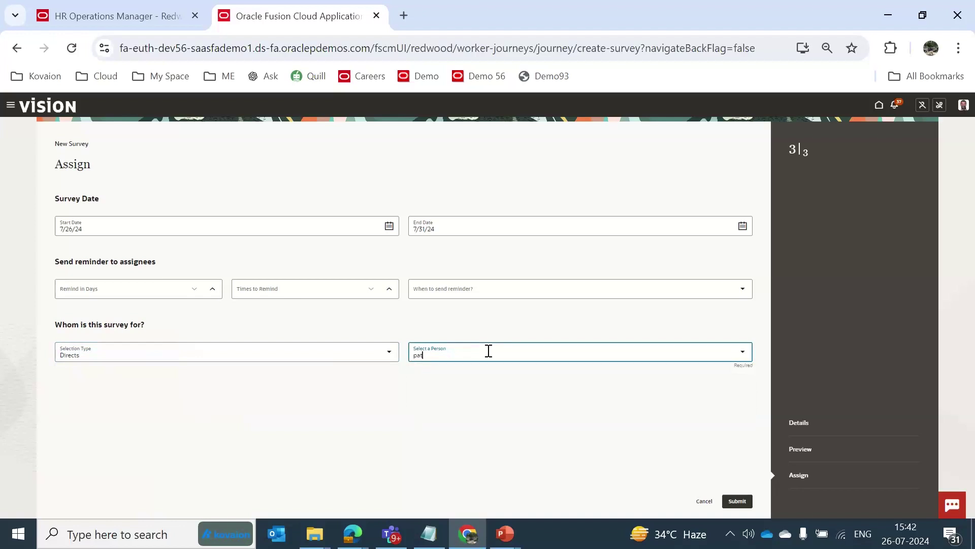
pyautogui.click(474, 388)
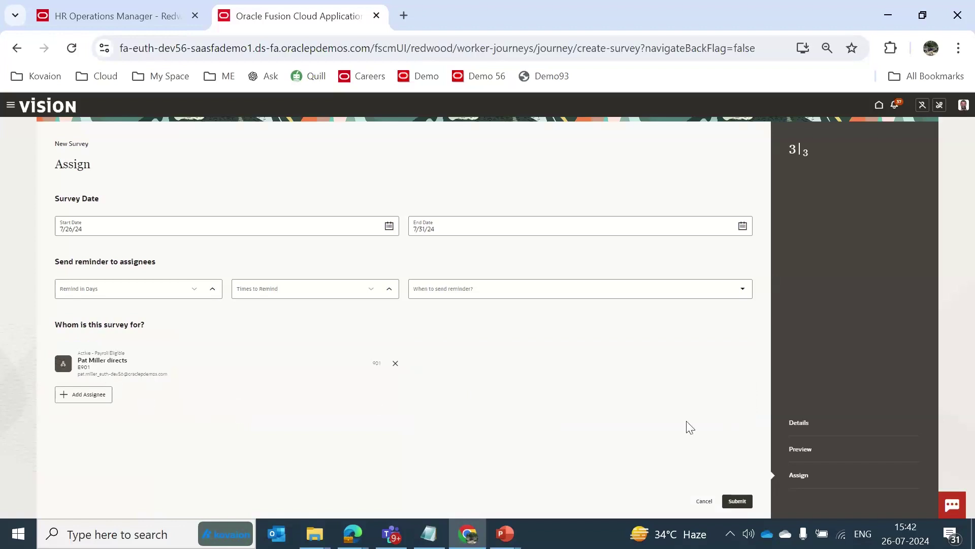
pyautogui.click(704, 501)
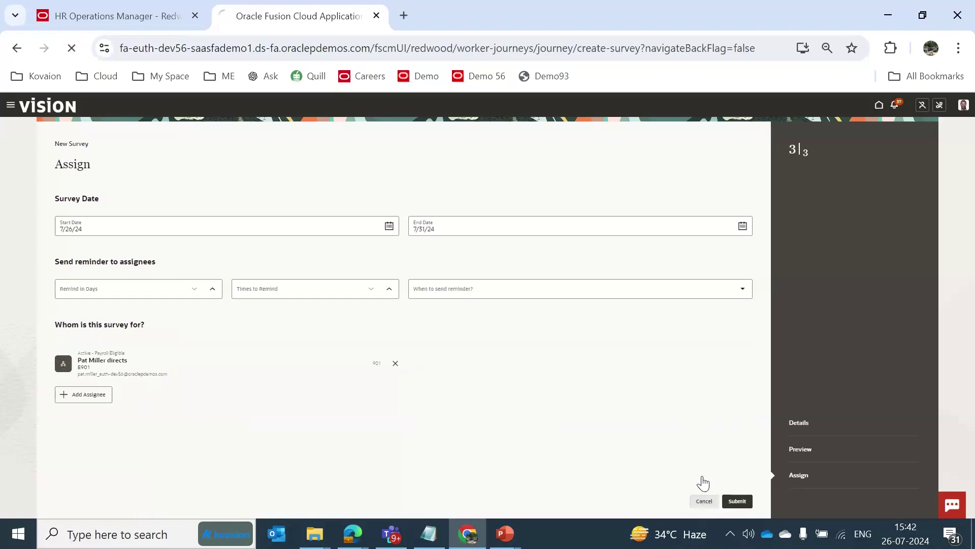